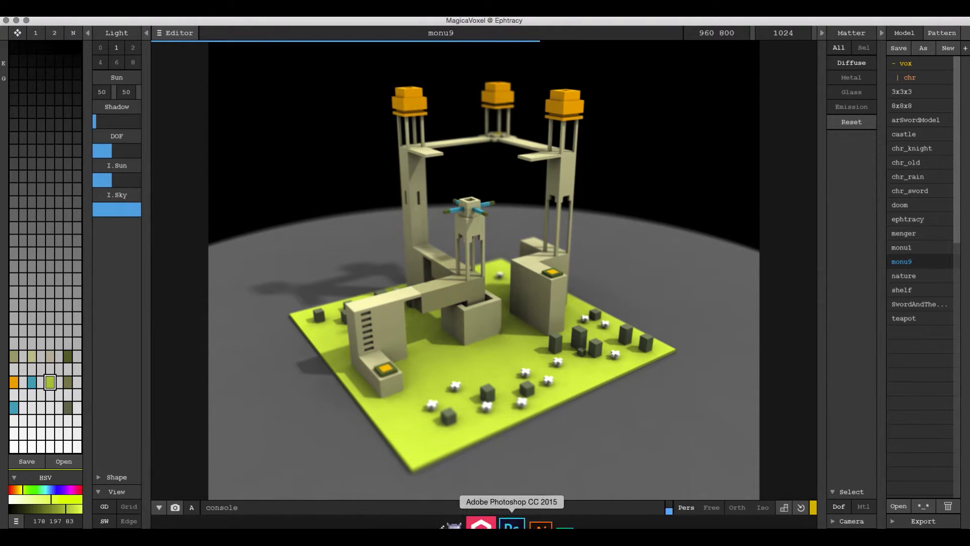
Step: Switch monu9 from the render view to the editor and resize its model volume to 126 in all three dimensions
{"action": "left_click", "coordinate": [175, 33]}
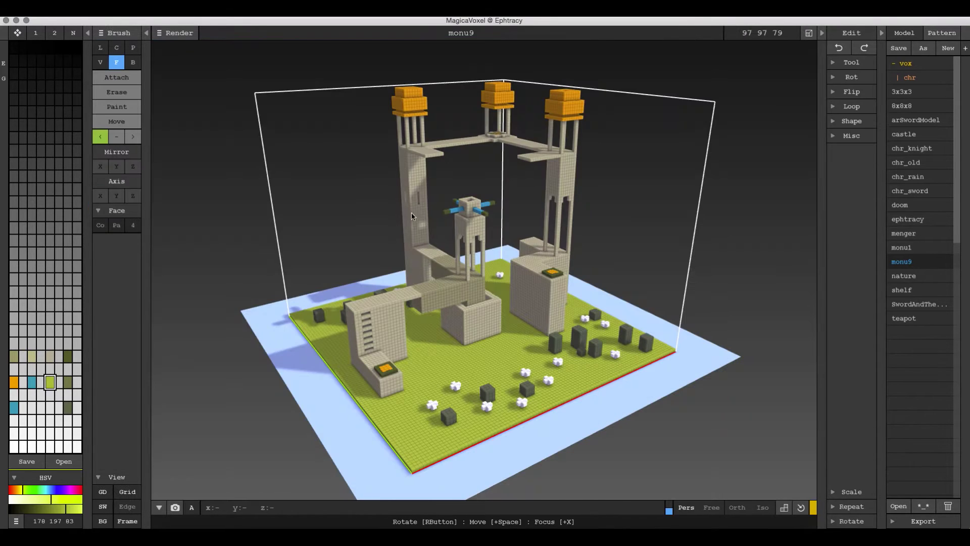
{"action": "right_click_drag", "start_coordinate": [498, 275], "coordinate": [519, 279]}
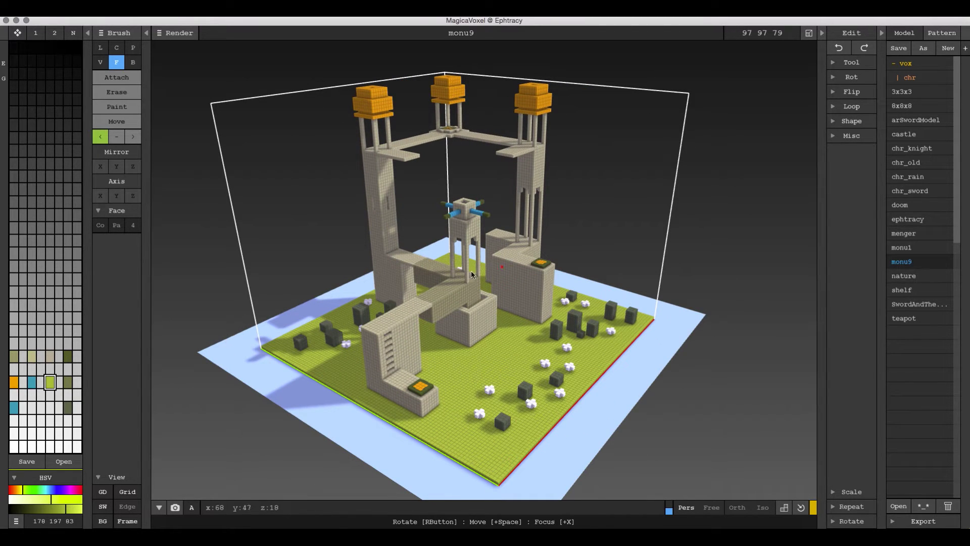
{"action": "left_click", "coordinate": [784, 34]}
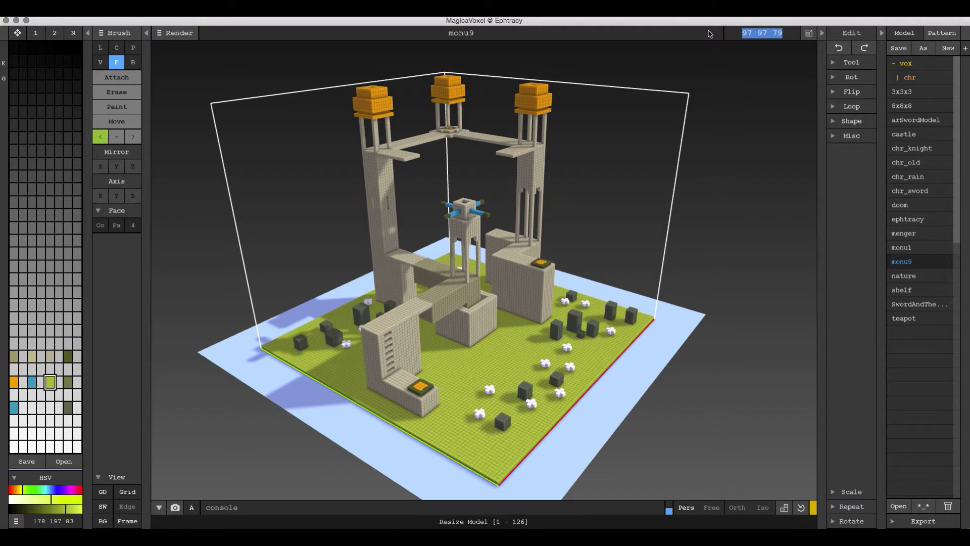
{"action": "type", "text": "126"}
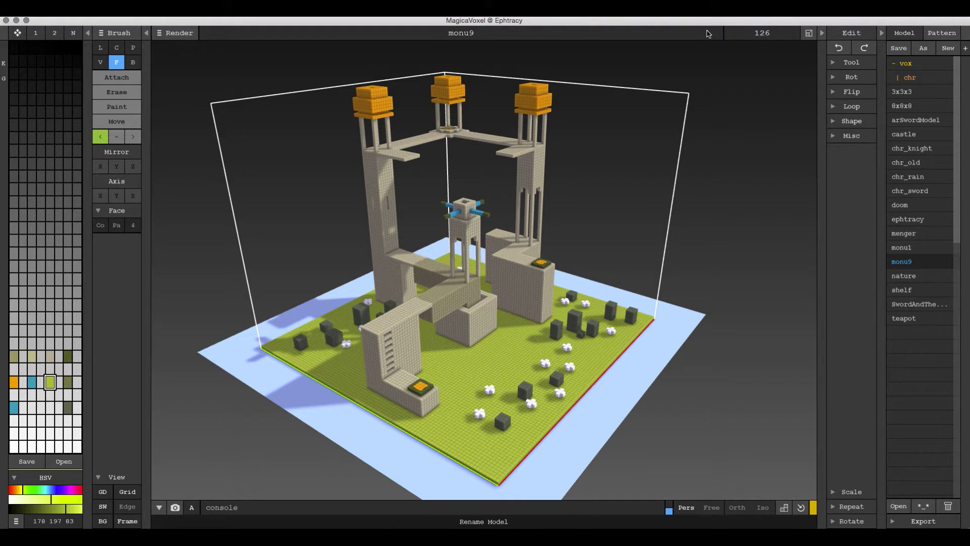
{"action": "key", "text": "Return"}
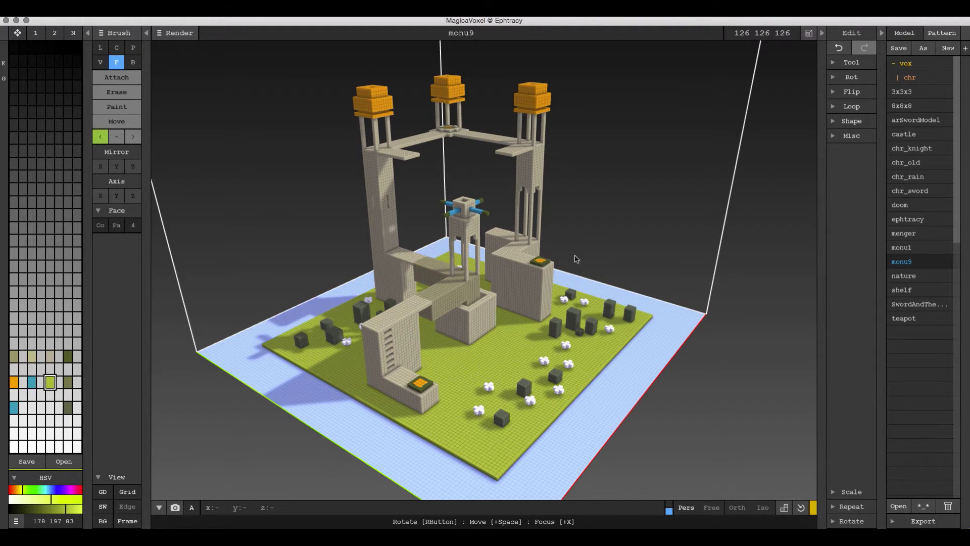
{"action": "scroll", "coordinate": [559, 320], "scroll_direction": "down", "scroll_amount": 1}
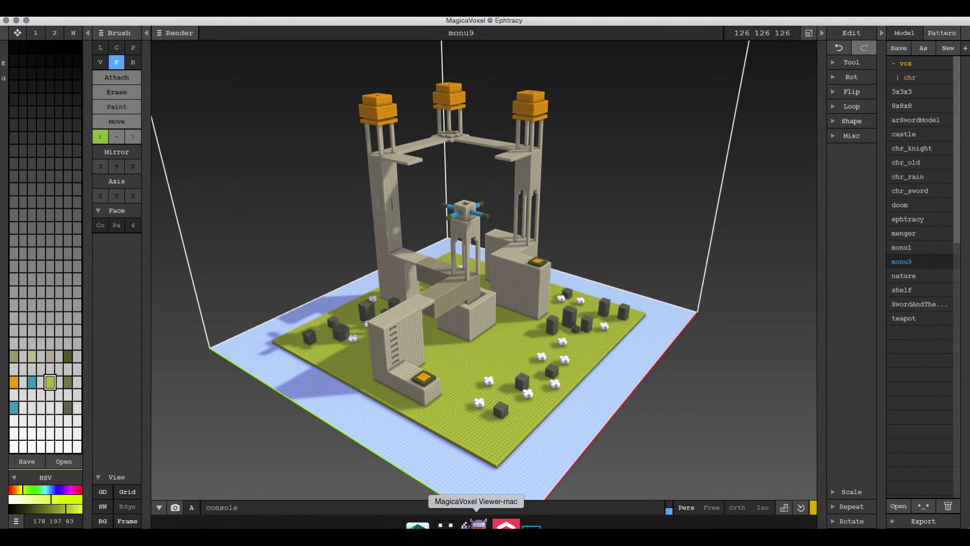
Step: Review the model-stitching post and the MagicaVoxel and Viewer web pages in Google Chrome, look at MagicaVoxel Viewer, and return to MagicaVoxel
{"action": "left_click", "coordinate": [296, 525]}
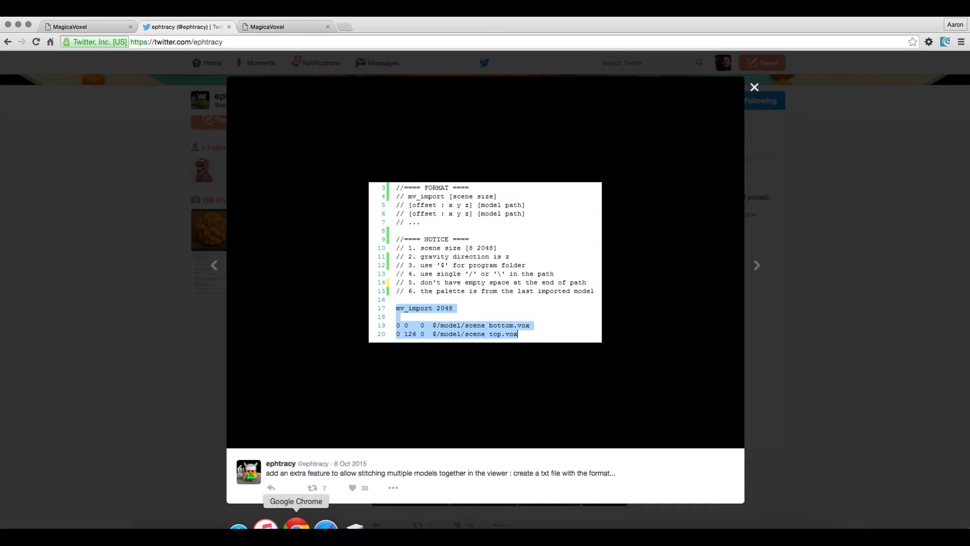
{"action": "left_click", "coordinate": [71, 29]}
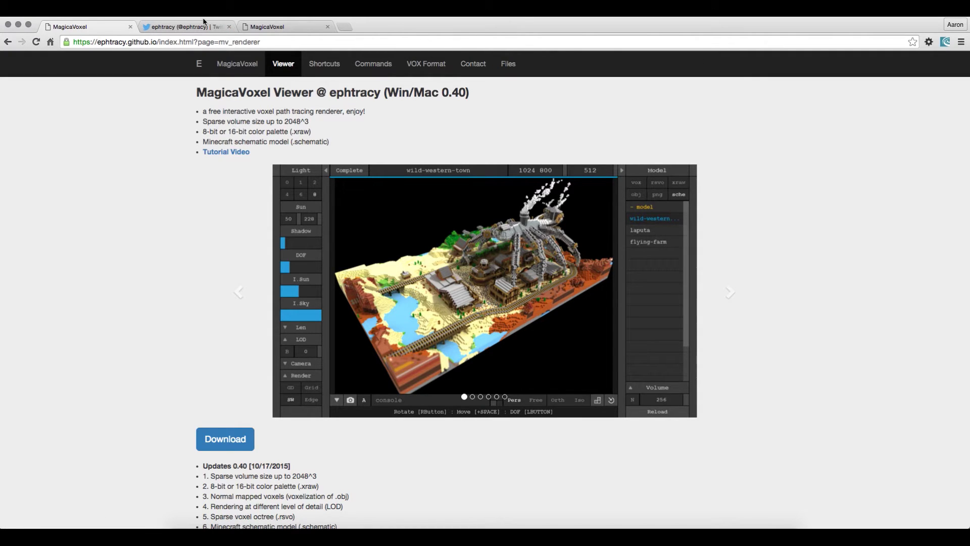
{"action": "left_click", "coordinate": [290, 29]}
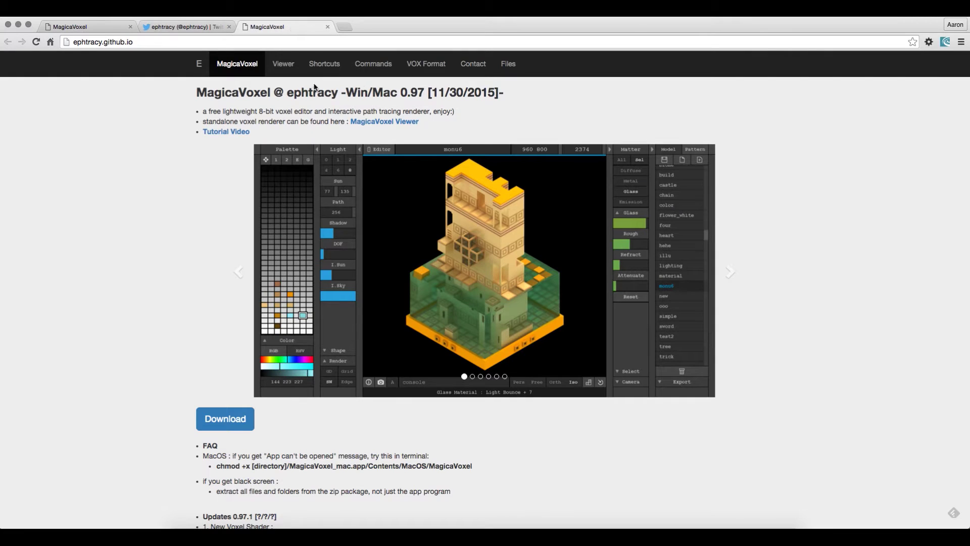
{"action": "left_click", "coordinate": [72, 27]}
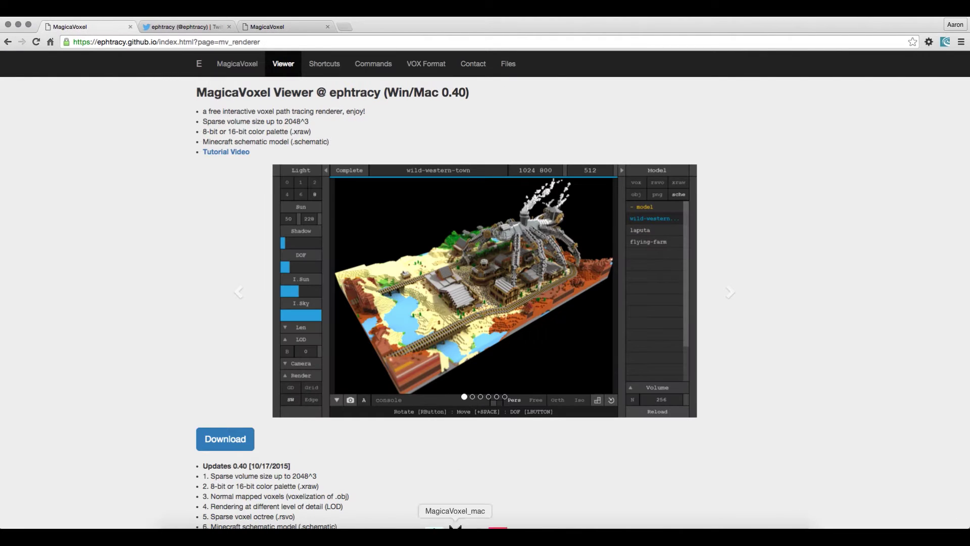
{"action": "left_click", "coordinate": [470, 524]}
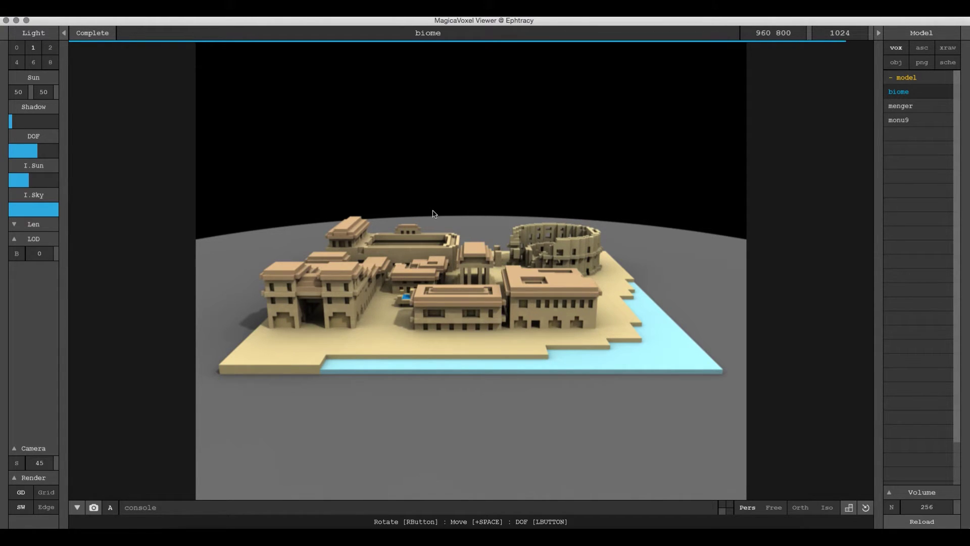
{"action": "left_click", "coordinate": [440, 525]}
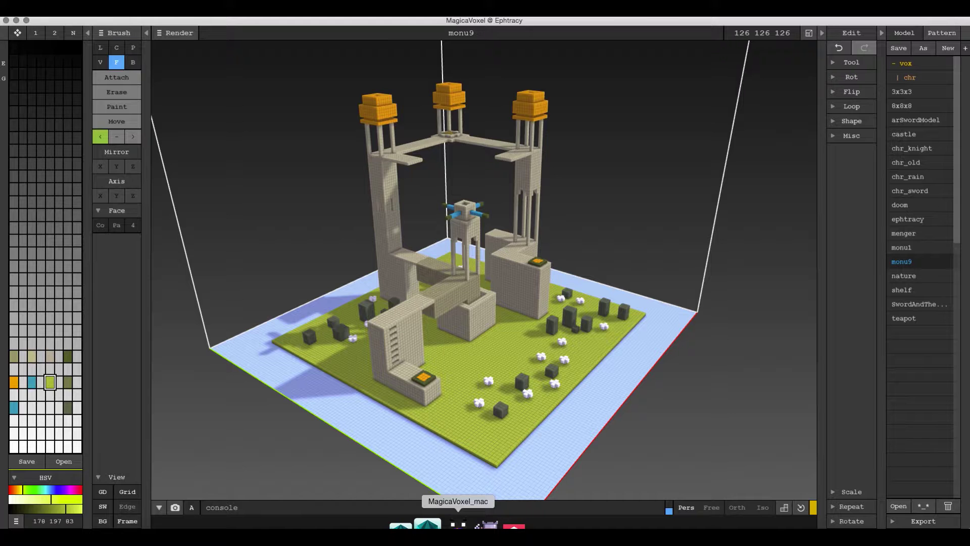
Step: Open monu1, monu9 and monu1 again from the model list to examine the two models intended for stitching
{"action": "left_click", "coordinate": [912, 248]}
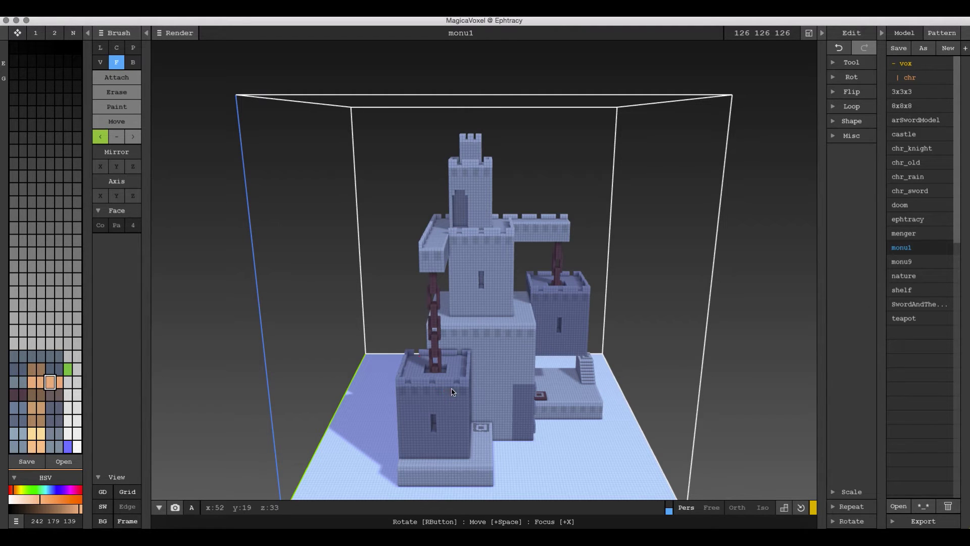
{"action": "left_click", "coordinate": [488, 399]}
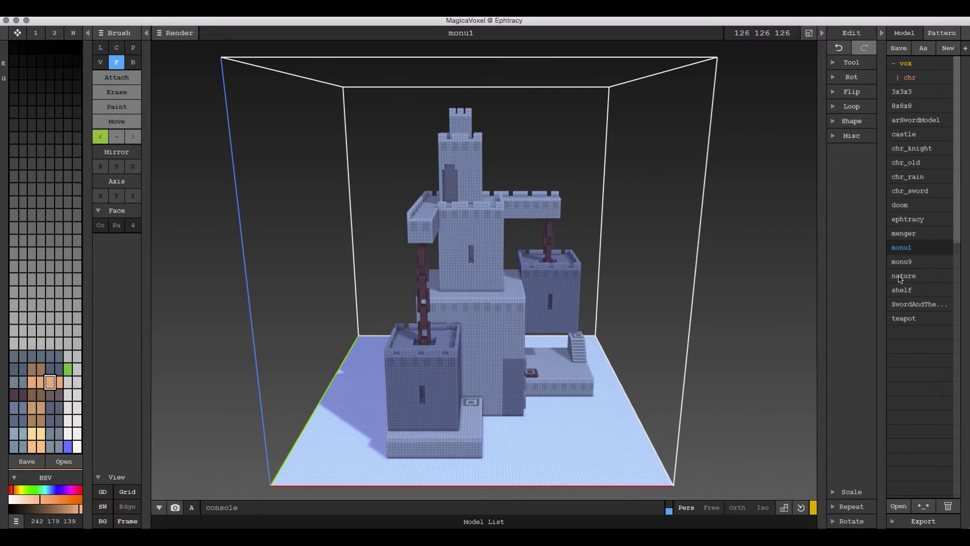
{"action": "left_click", "coordinate": [908, 261]}
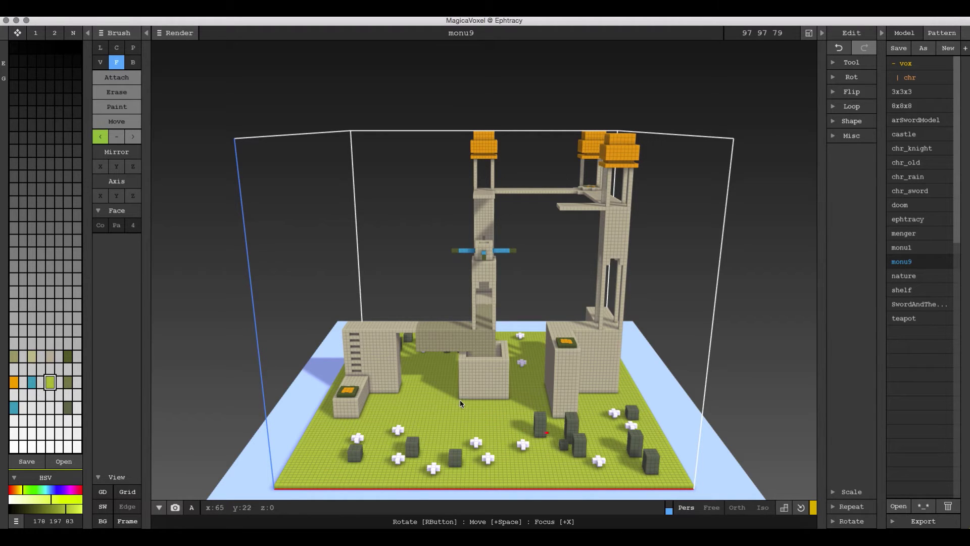
{"action": "left_click", "coordinate": [920, 247]}
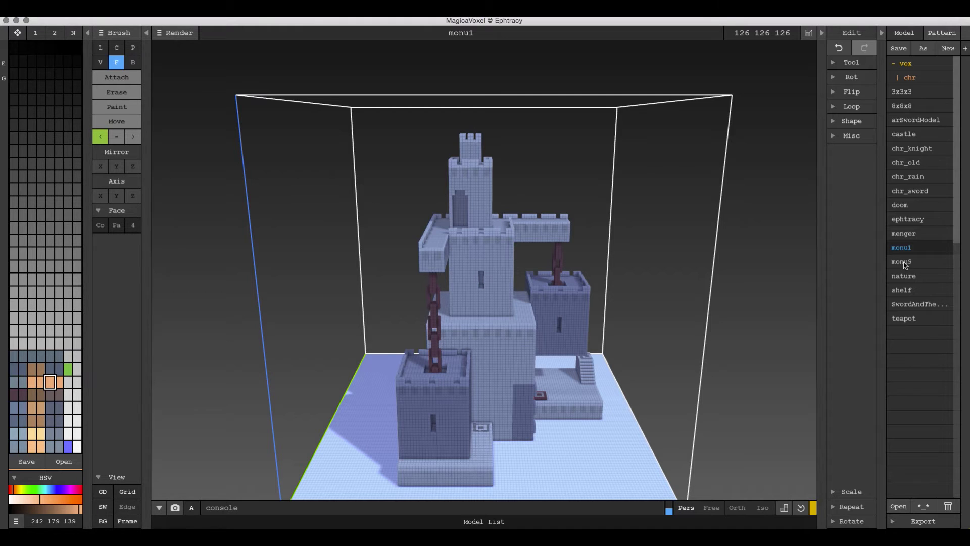
Step: Look at the biome scene in MagicaVoxel Viewer, return to MagicaVoxel and compare the color palettes of monu1 and monu9
{"action": "left_click", "coordinate": [470, 525]}
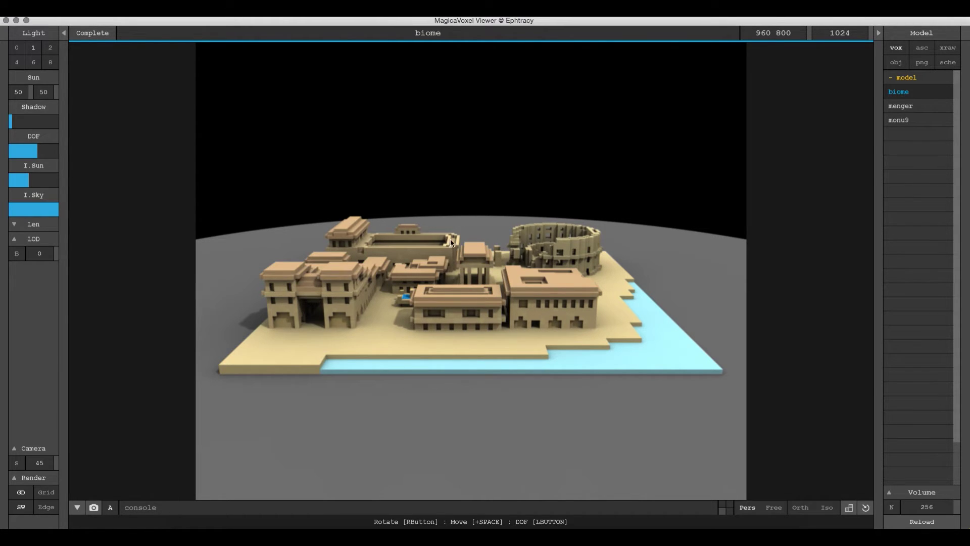
{"action": "left_click", "coordinate": [452, 537]}
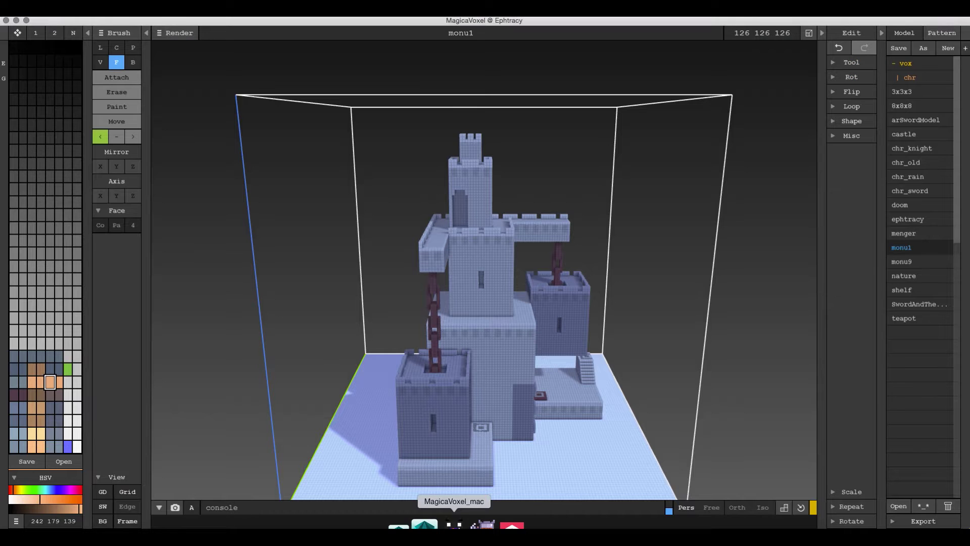
{"action": "right_click_drag", "start_coordinate": [524, 372], "coordinate": [478, 320]}
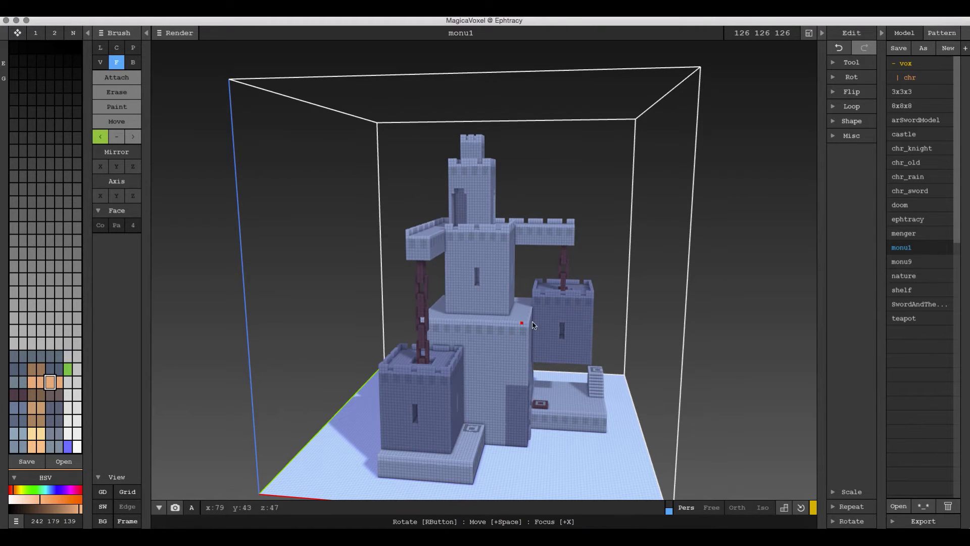
{"action": "left_click", "coordinate": [901, 261]}
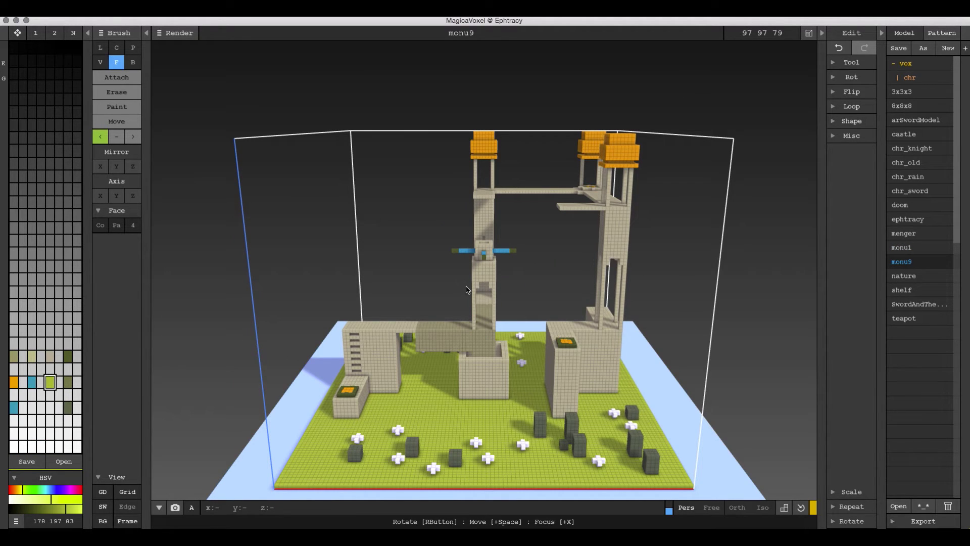
{"action": "left_click", "coordinate": [923, 247]}
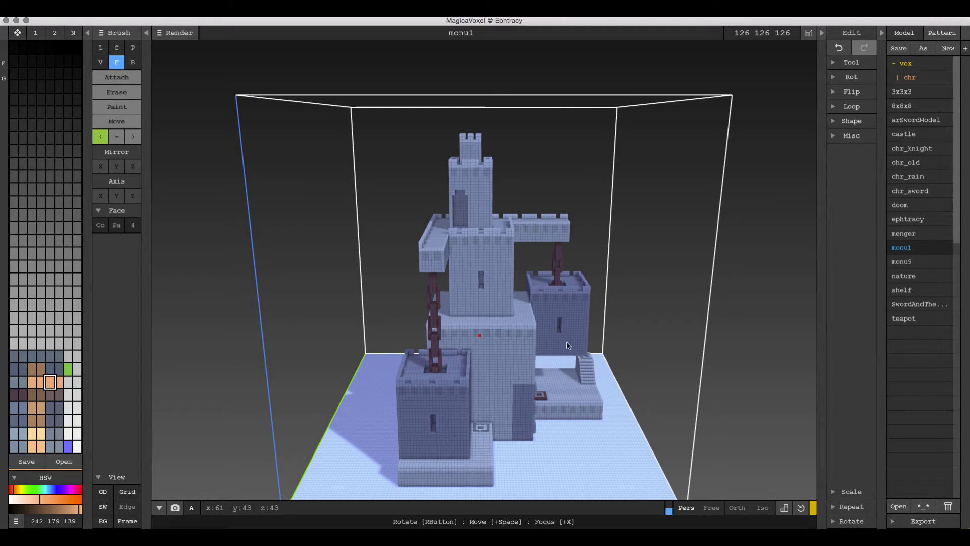
{"action": "left_click", "coordinate": [918, 262]}
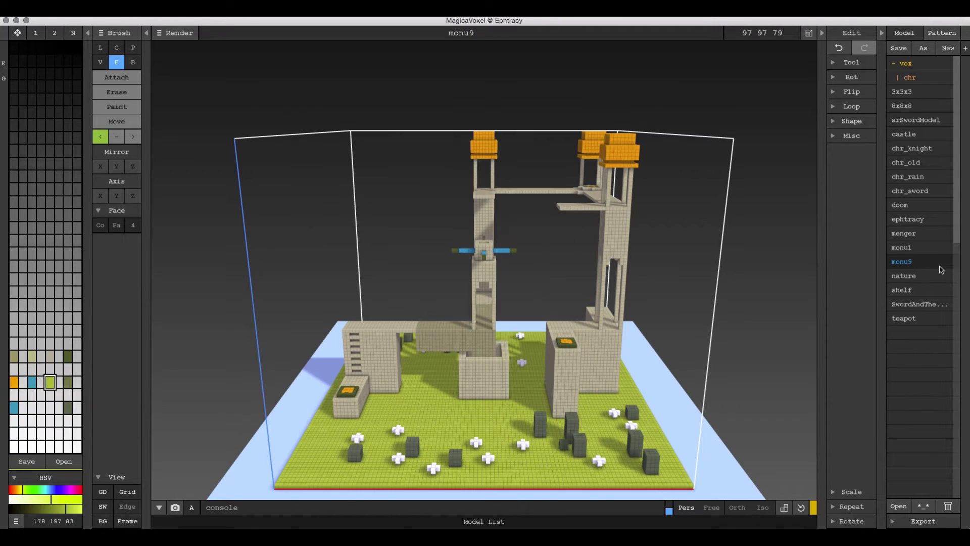
{"action": "left_click", "coordinate": [909, 248]}
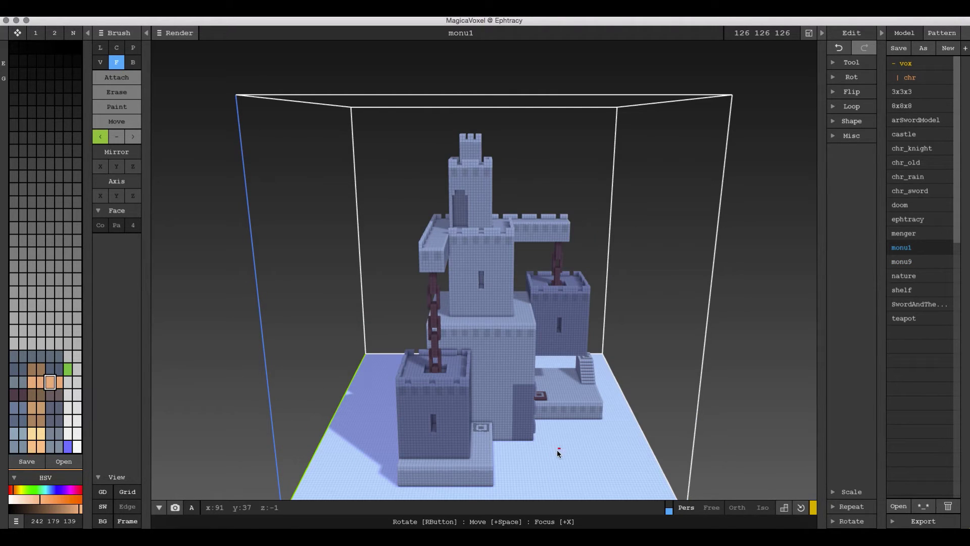
Step: Open monu9 and save its color palette as monu9Pal.png in the palette folder, replacing the existing file
{"action": "left_click", "coordinate": [917, 263]}
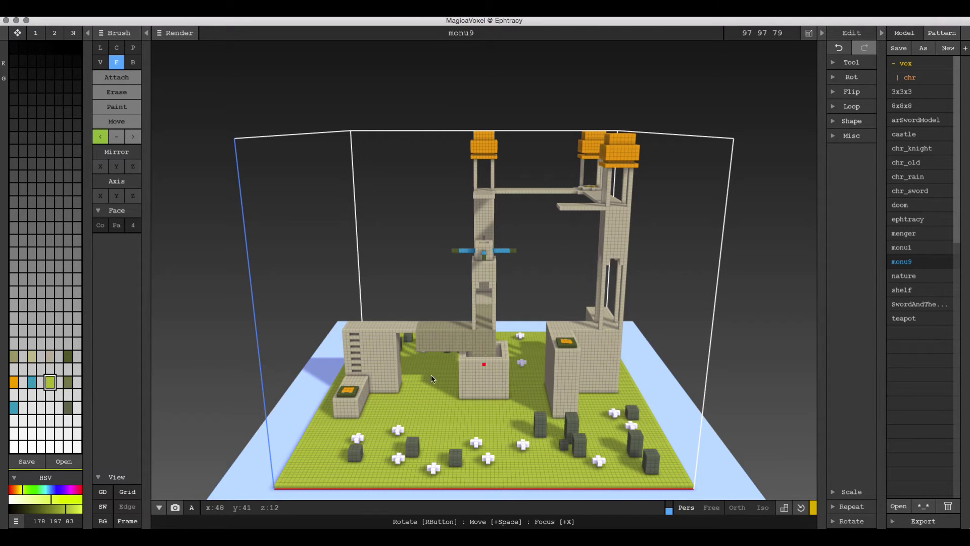
{"action": "left_click", "coordinate": [28, 462]}
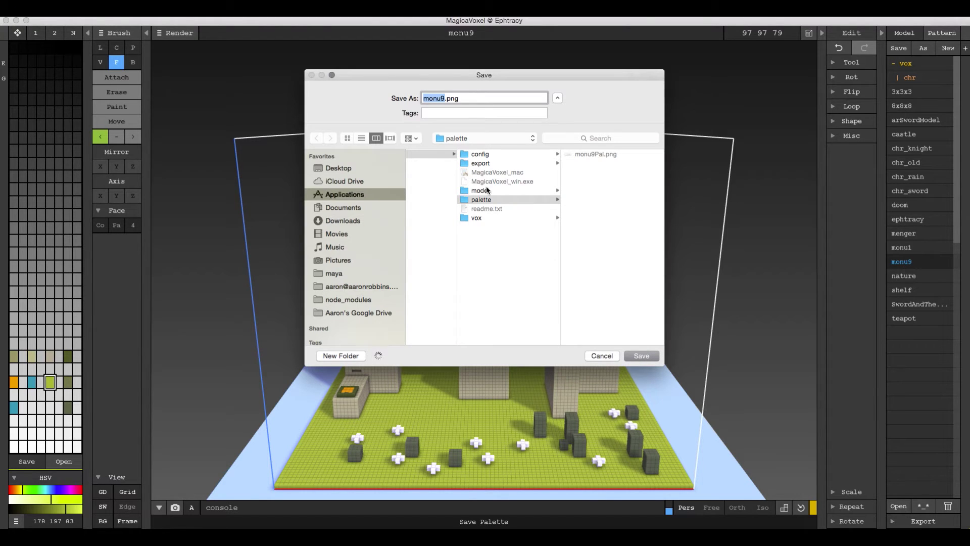
{"action": "left_click", "coordinate": [477, 201]}
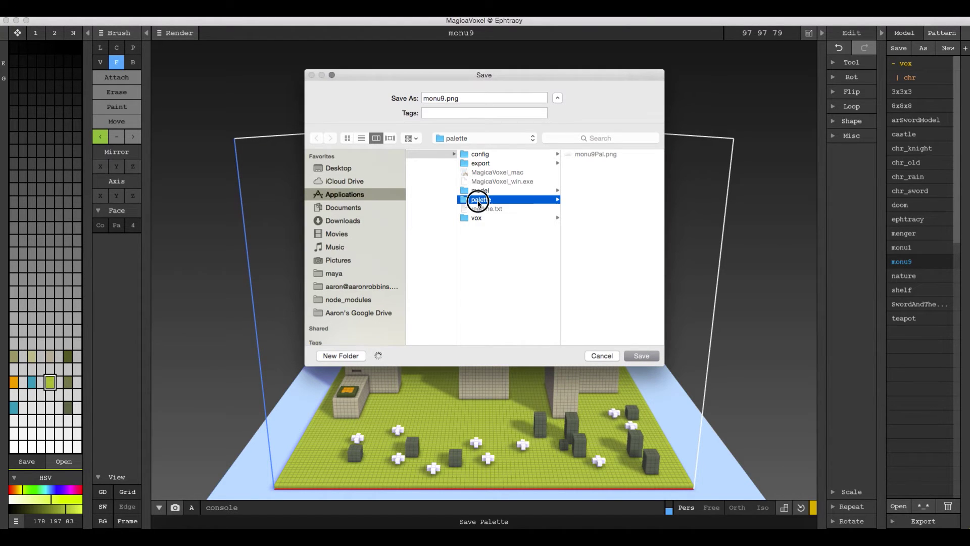
{"action": "left_click", "coordinate": [608, 152]}
{"action": "left_click", "coordinate": [585, 154]}
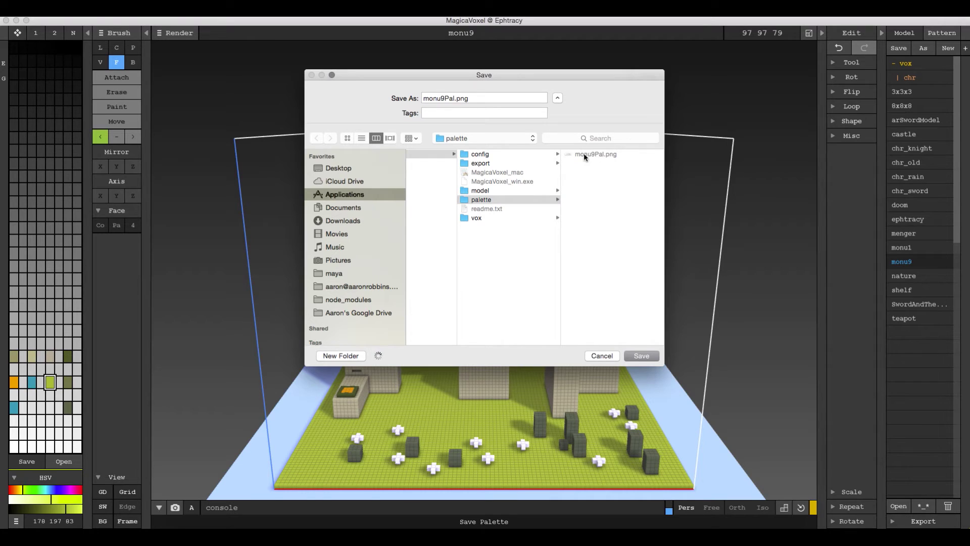
{"action": "left_click", "coordinate": [641, 356]}
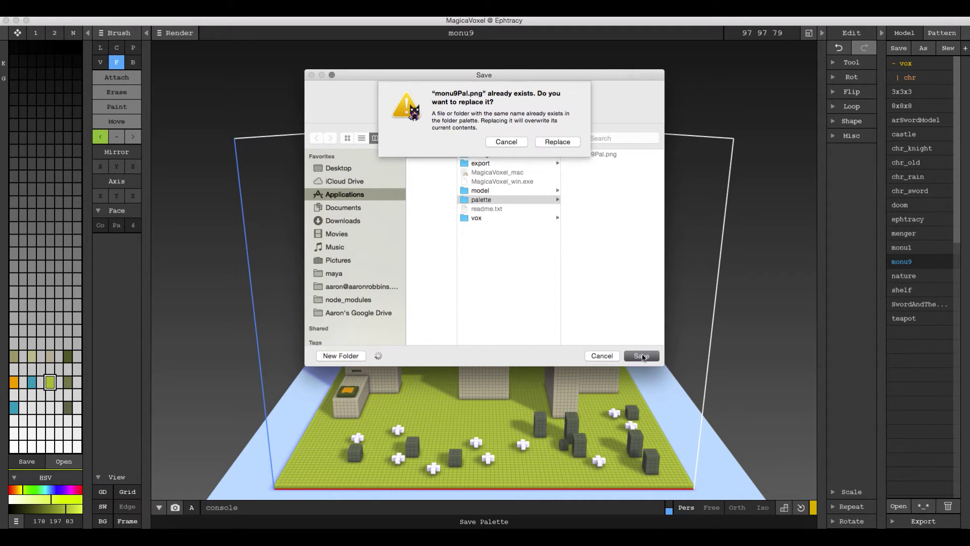
{"action": "left_click", "coordinate": [558, 142]}
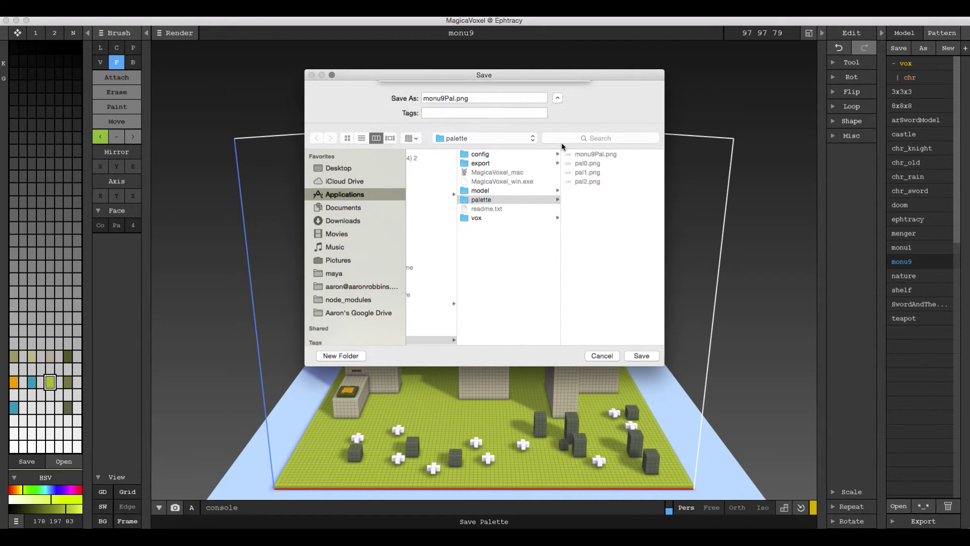
Step: Open monu1 and load the monu9Pal.png palette for it
{"action": "left_click", "coordinate": [902, 247]}
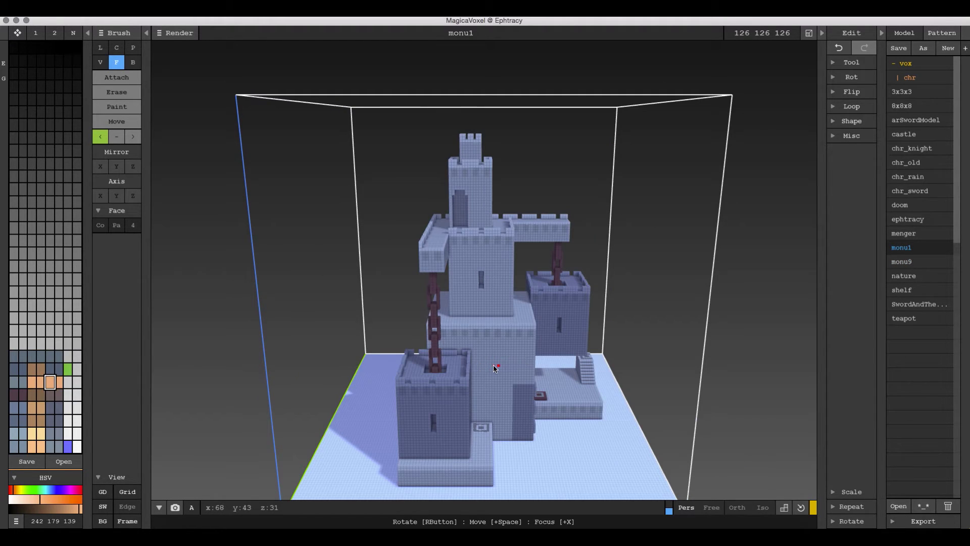
{"action": "left_click", "coordinate": [64, 458]}
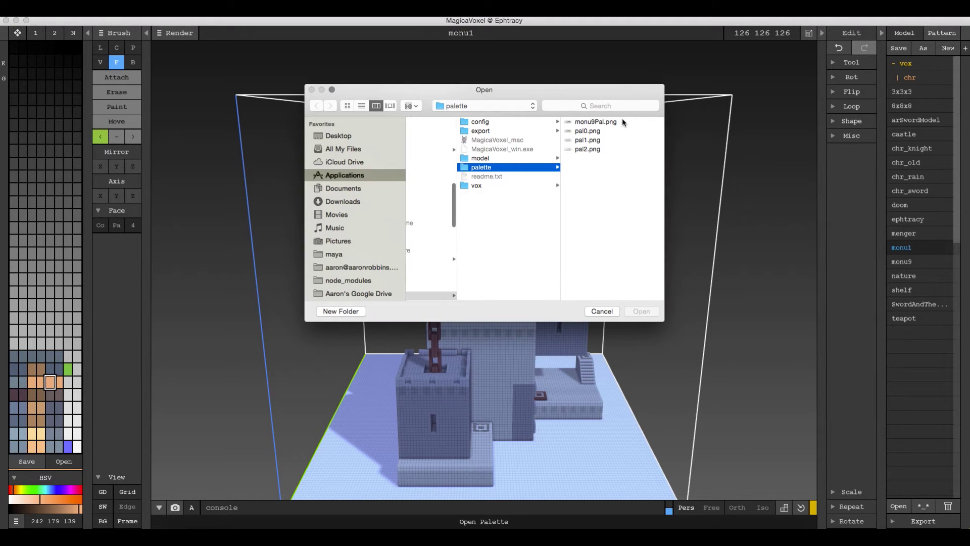
{"action": "left_click", "coordinate": [611, 123]}
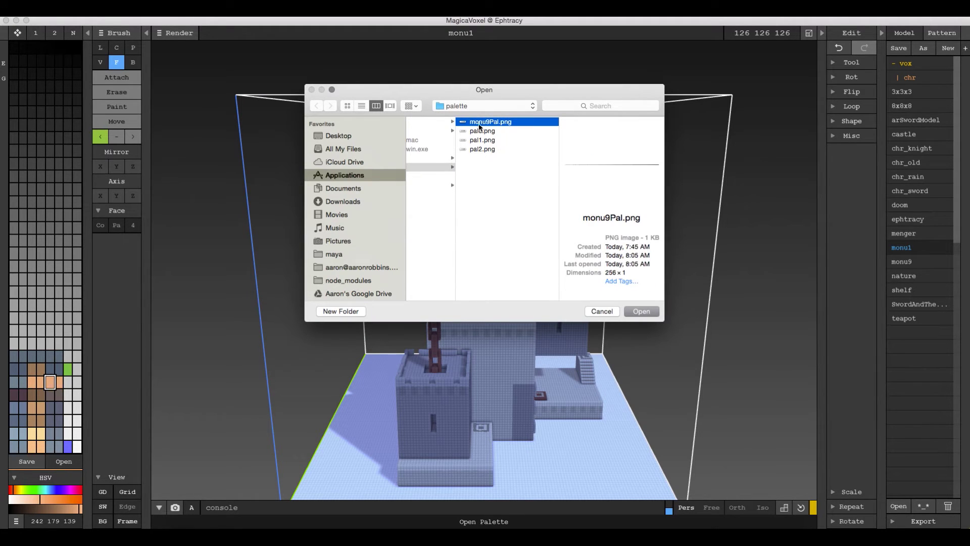
{"action": "left_click", "coordinate": [641, 311]}
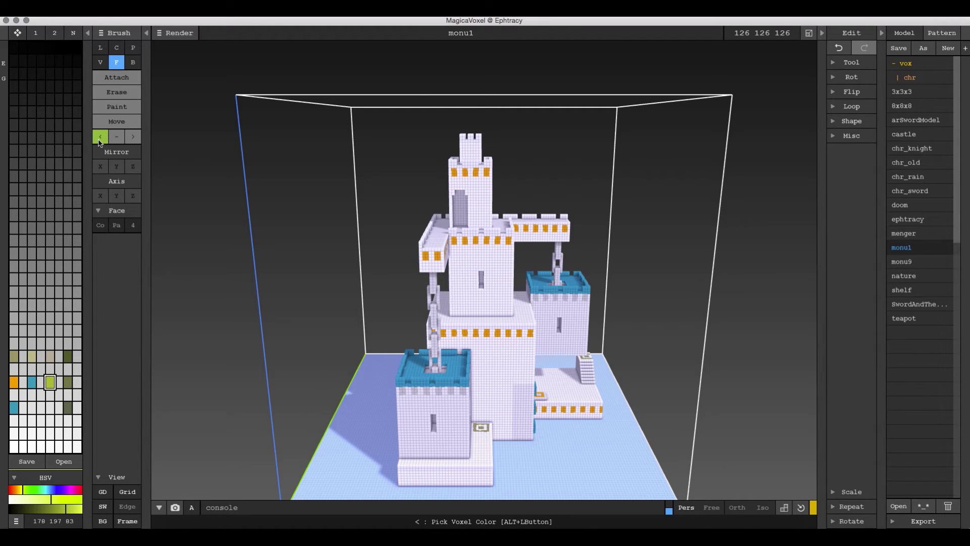
Step: Pick the color of monu1's main tower wall and copy the olive-beige swatch (167 162 121) onto its palette cell
{"action": "left_click", "coordinate": [507, 361]}
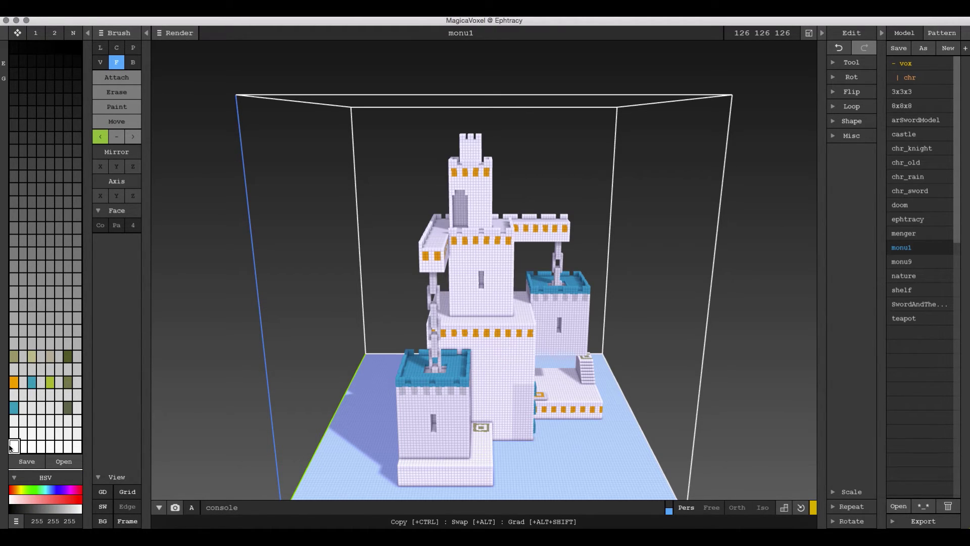
{"action": "left_click_drag", "start_coordinate": [14, 357], "coordinate": [15, 452], "text": "ctrl"}
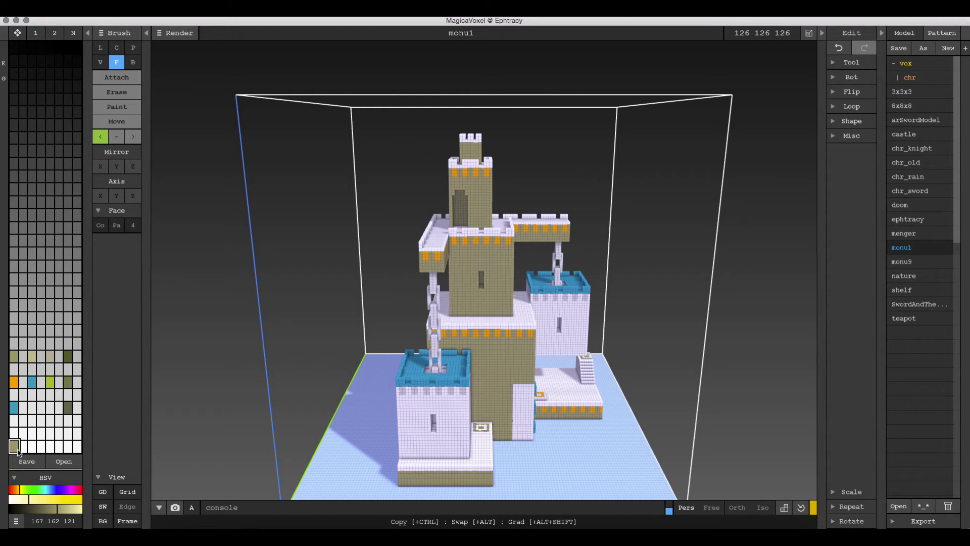
Step: Recolor monu1's side-tower walls with the olive-beige swatch darkened to 146 141 105, and its white roof cell with the blue swatch
{"action": "left_click", "coordinate": [523, 402], "text": "alt"}
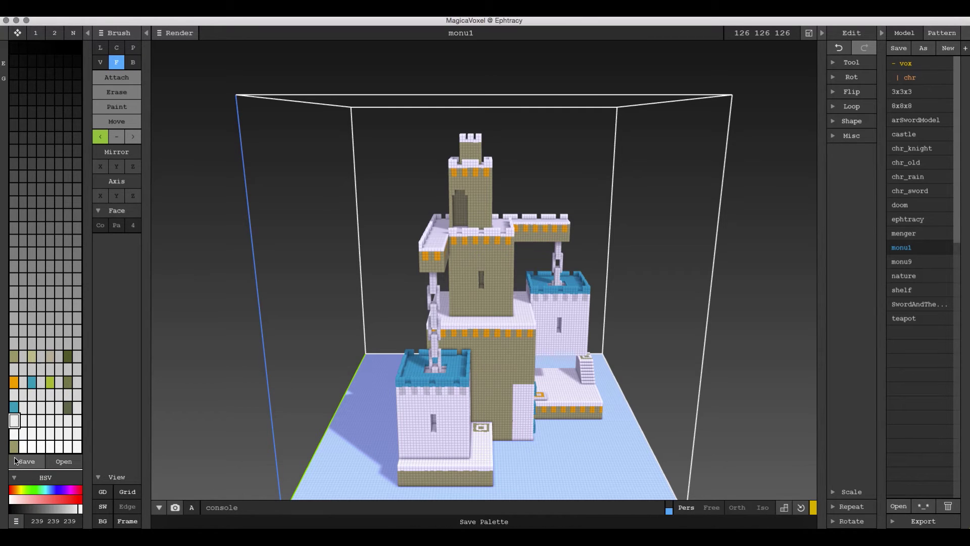
{"action": "left_click_drag", "start_coordinate": [14, 446], "coordinate": [13, 424], "text": "ctrl"}
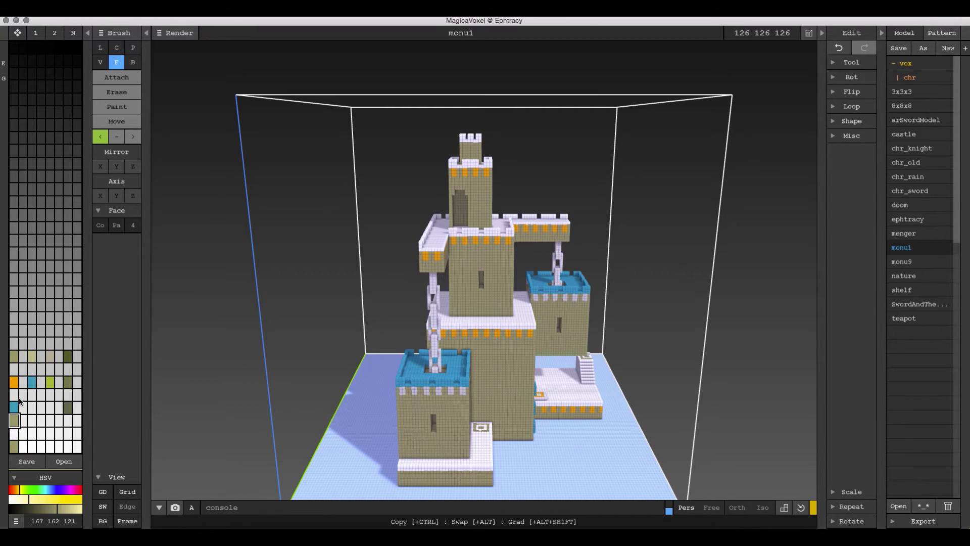
{"action": "left_click_drag", "start_coordinate": [57, 510], "coordinate": [51, 510]}
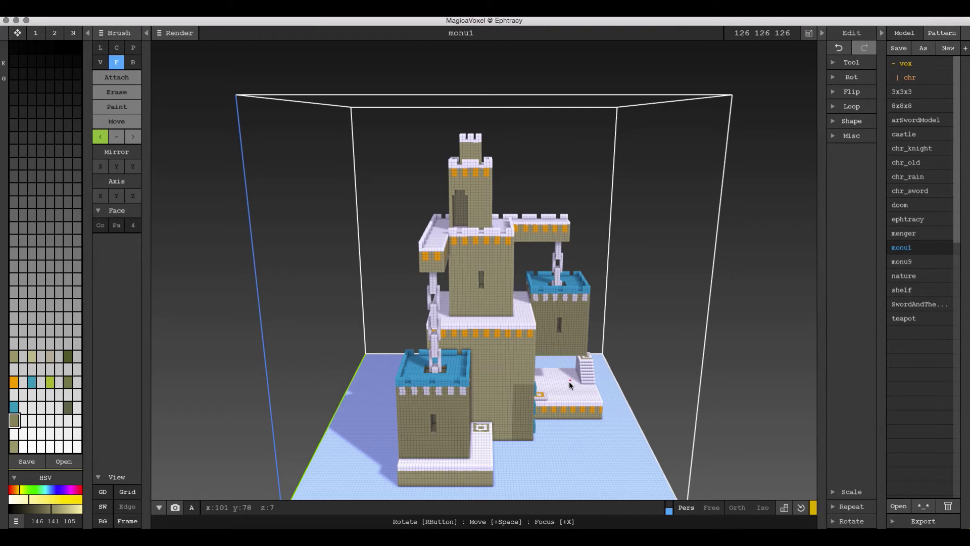
{"action": "left_click_drag", "start_coordinate": [17, 419], "coordinate": [15, 433], "text": "ctrl"}
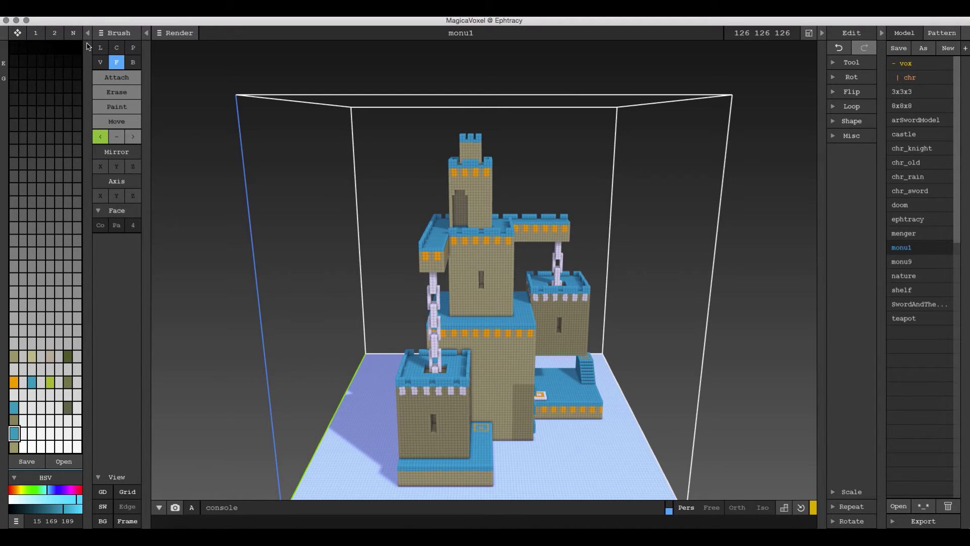
Step: Shift monu1 slightly inside its volume with the Move brush
{"action": "left_click", "coordinate": [117, 121]}
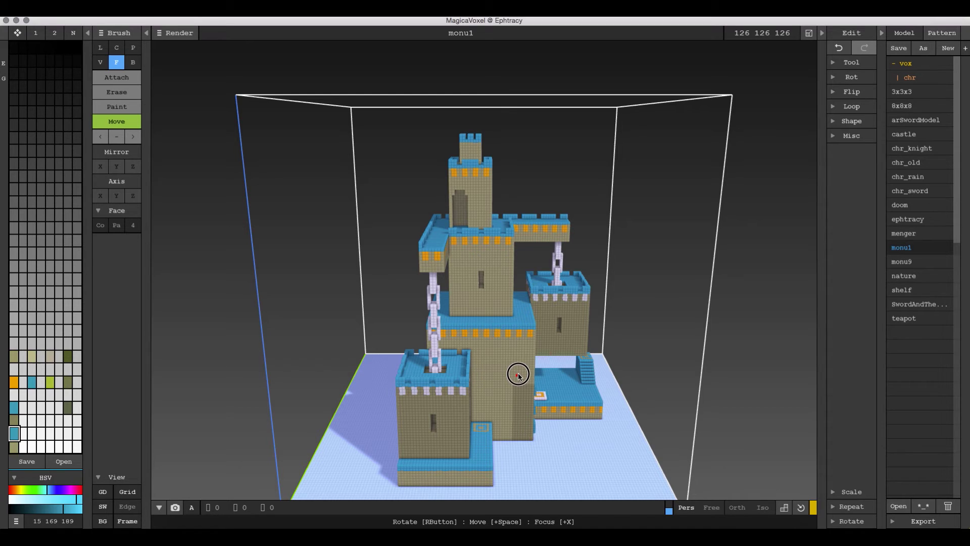
{"action": "left_click_drag", "start_coordinate": [518, 375], "coordinate": [519, 372]}
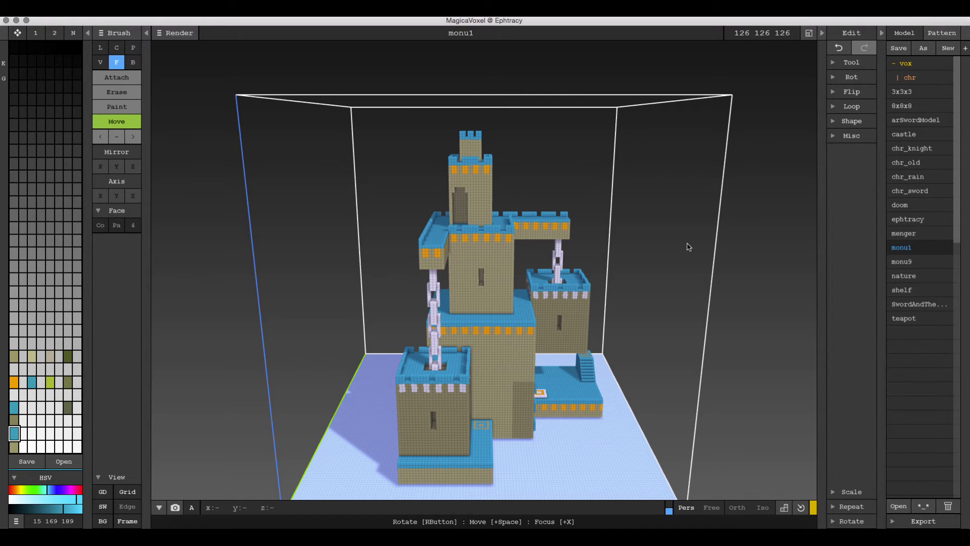
{"action": "mouse_move", "coordinate": [689, 244]}
{"action": "right_mouse_down"}
{"action": "mouse_move", "coordinate": [668, 235]}
{"action": "mouse_move", "coordinate": [677, 235]}
{"action": "right_mouse_up"}
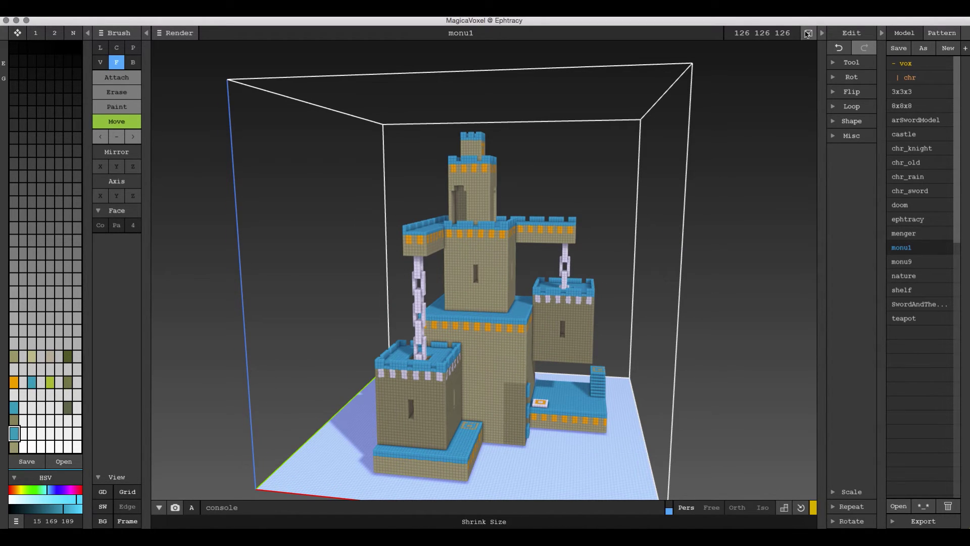
Step: Try resizing monu1's volume to 97 97 97, and undo the resize
{"action": "left_click", "coordinate": [789, 33]}
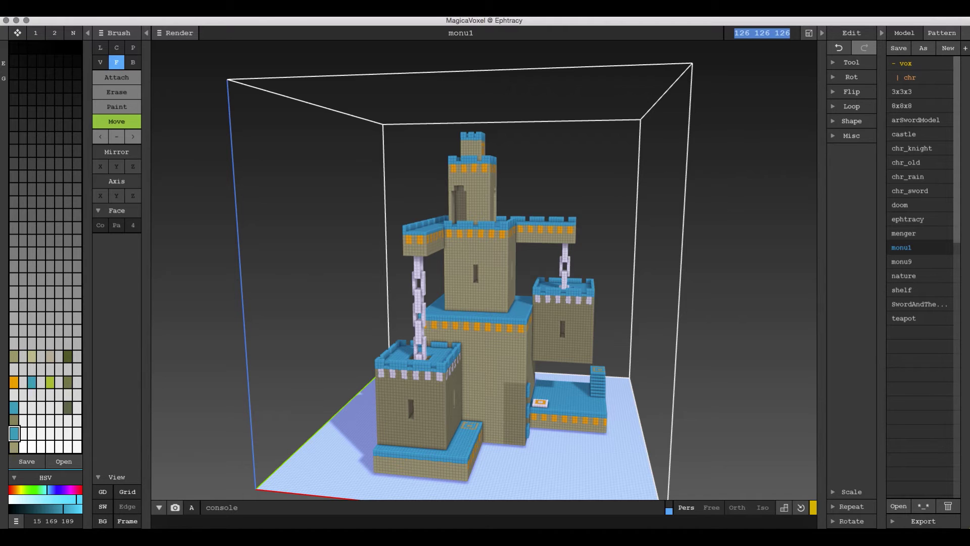
{"action": "type", "text": "97"}
{"action": "key", "text": "Return"}
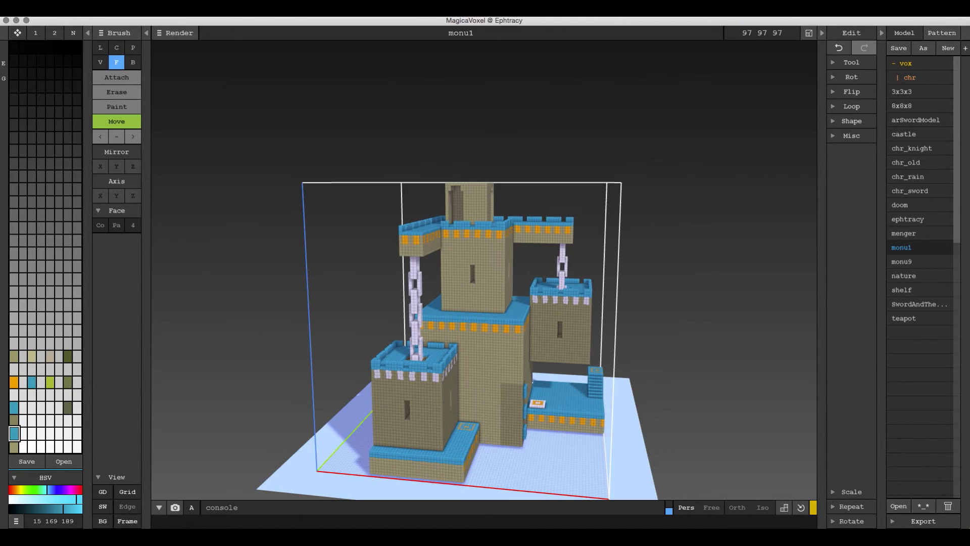
{"action": "key", "text": "ctrl+z"}
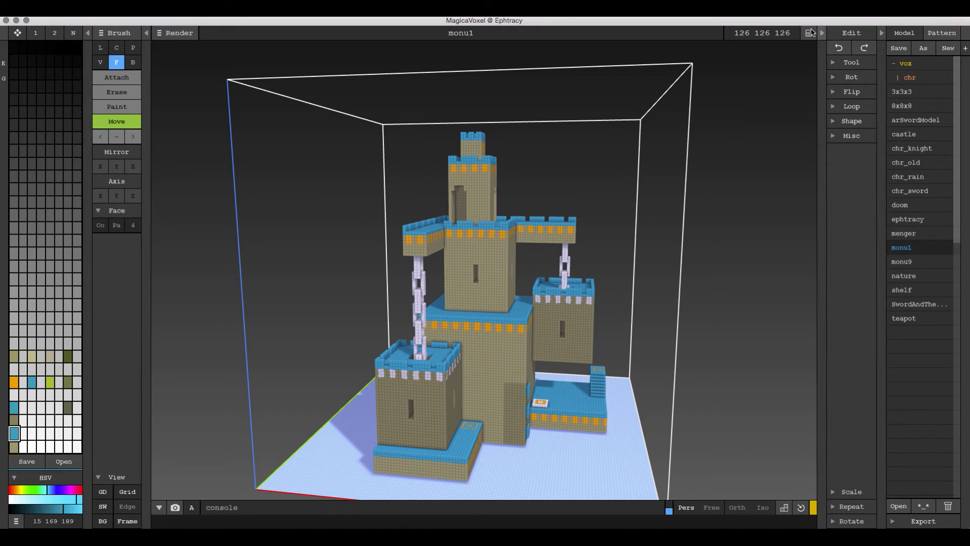
Step: Set monu1's volume size to 97 97 126
{"action": "left_click_drag", "start_coordinate": [776, 36], "coordinate": [714, 33]}
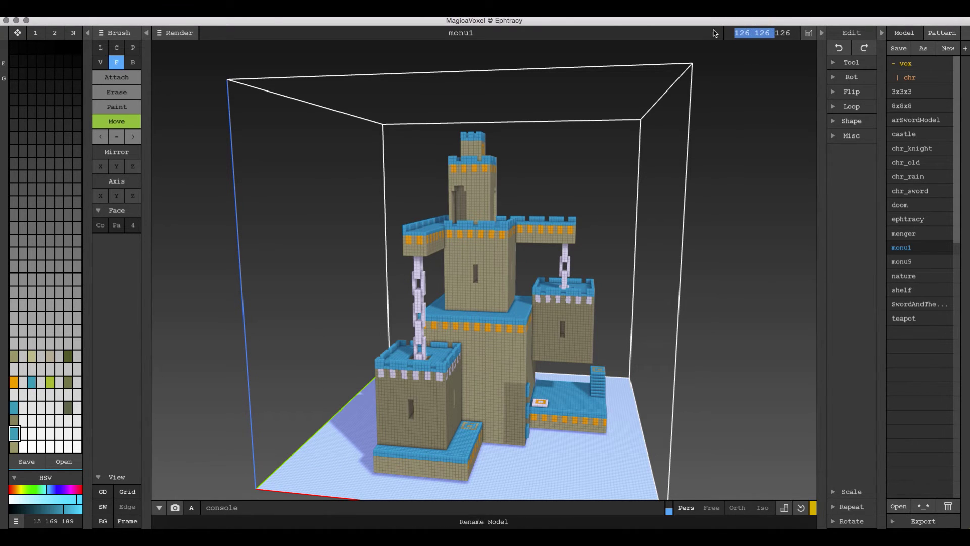
{"action": "type", "text": "97 97"}
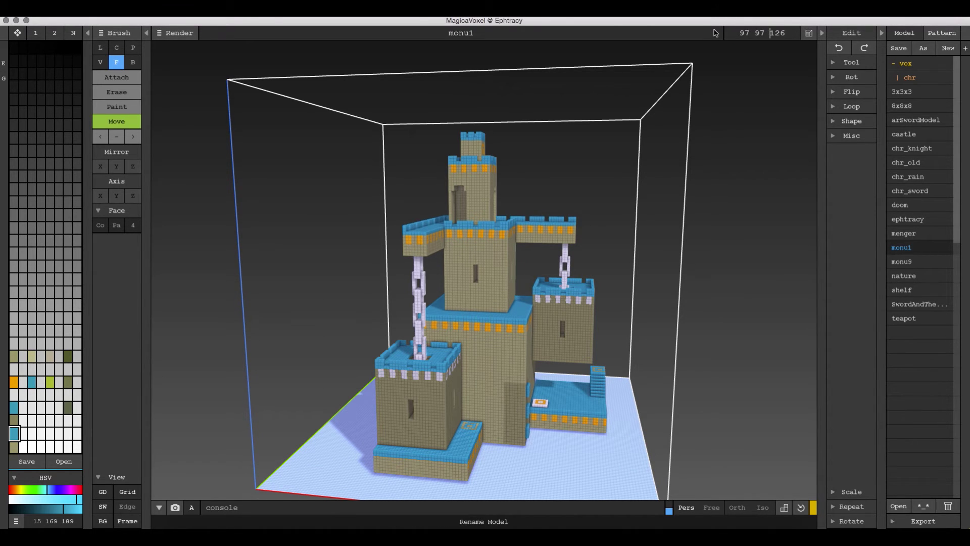
{"action": "key", "text": "Return"}
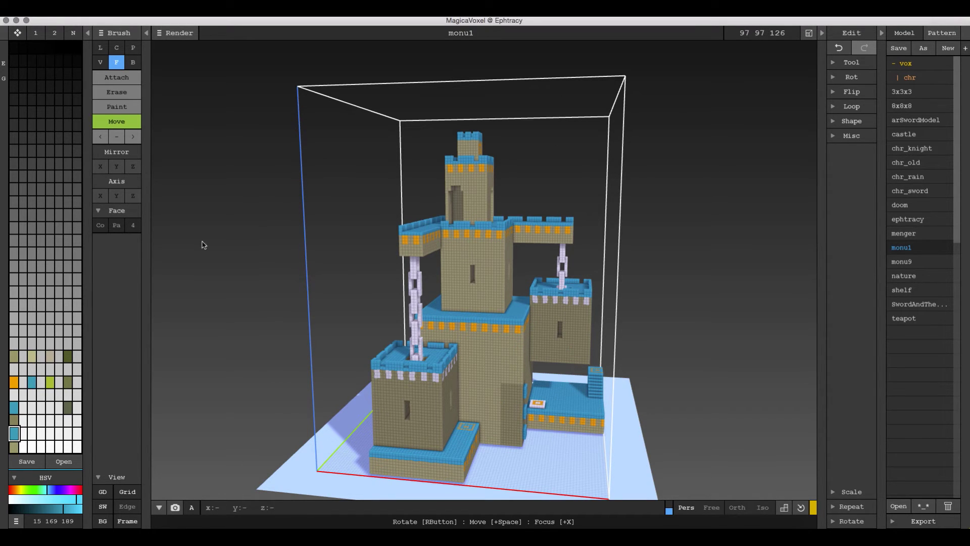
Step: Attach a yellow-green (178 197 83) ground layer across the empty floor of monu1 with the Face brush
{"action": "left_click", "coordinate": [118, 78]}
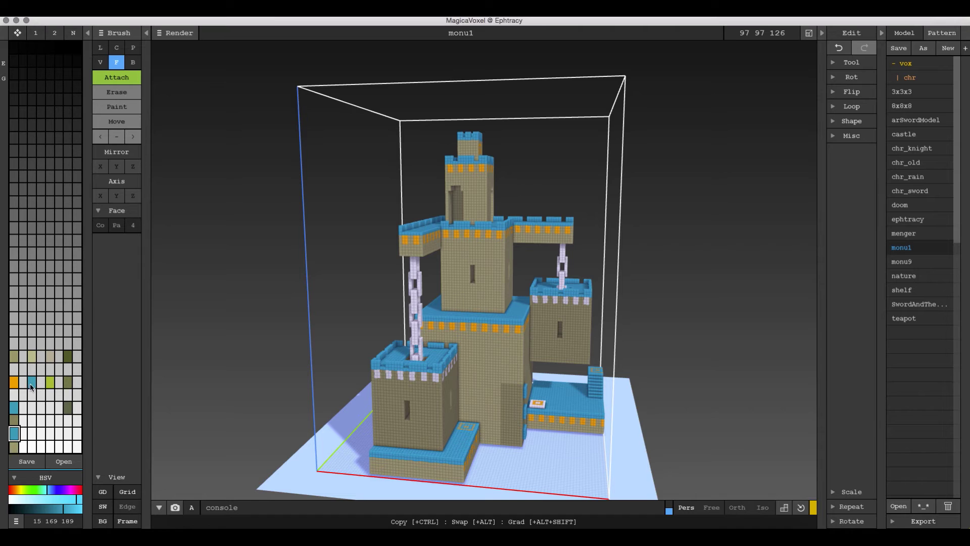
{"action": "left_click", "coordinate": [50, 382]}
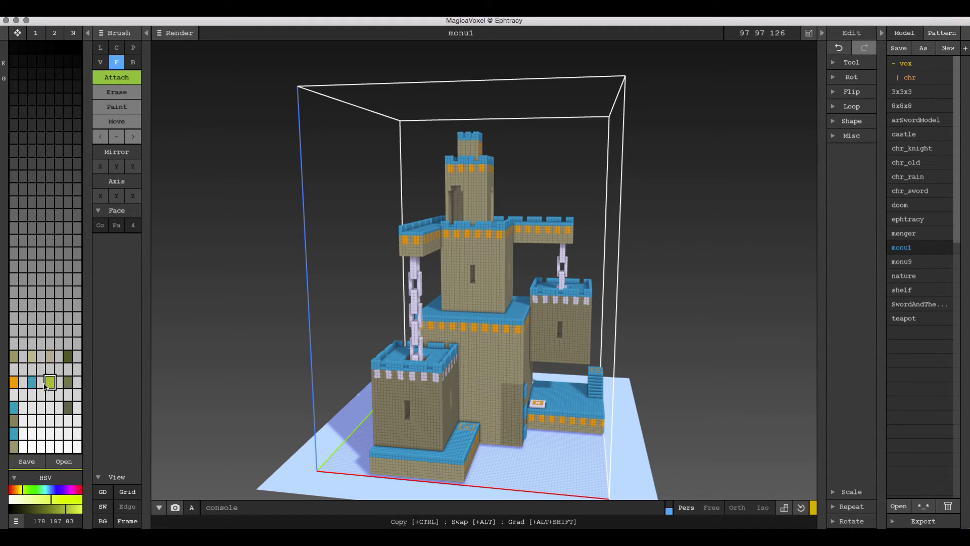
{"action": "left_click", "coordinate": [526, 462]}
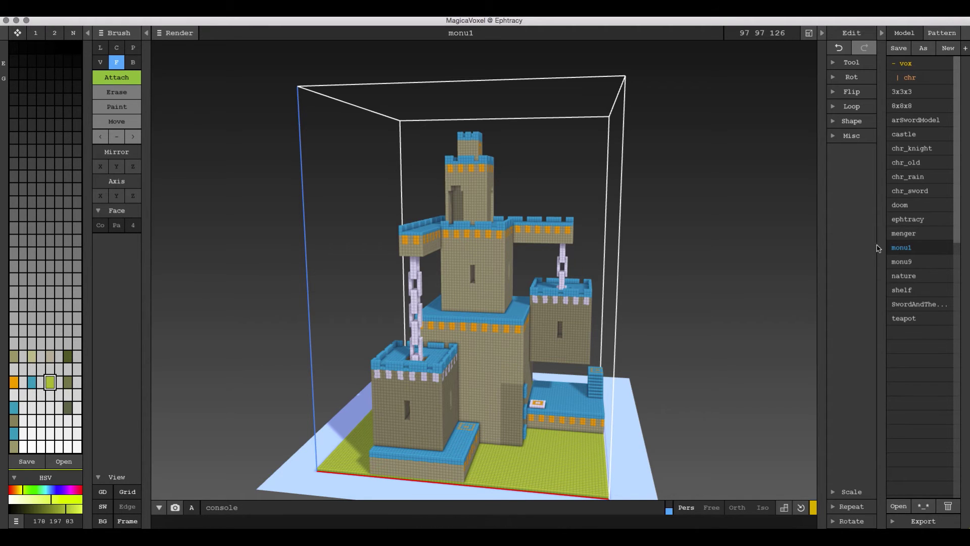
Step: Switch between monu1 and monu9 to compare their ground and color palettes
{"action": "left_click", "coordinate": [901, 256]}
{"action": "left_click", "coordinate": [901, 250]}
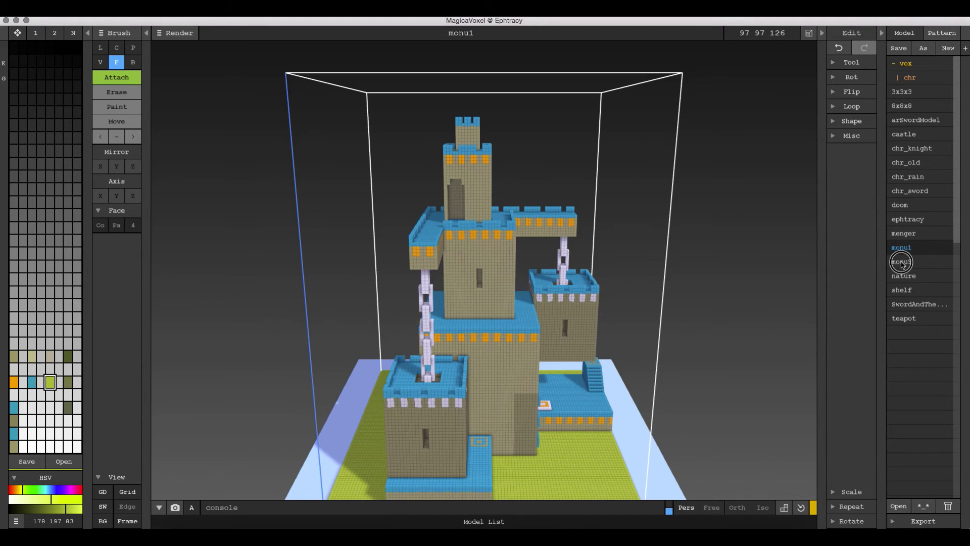
{"action": "left_click", "coordinate": [902, 258]}
{"action": "left_click", "coordinate": [902, 252]}
{"action": "left_click", "coordinate": [903, 260]}
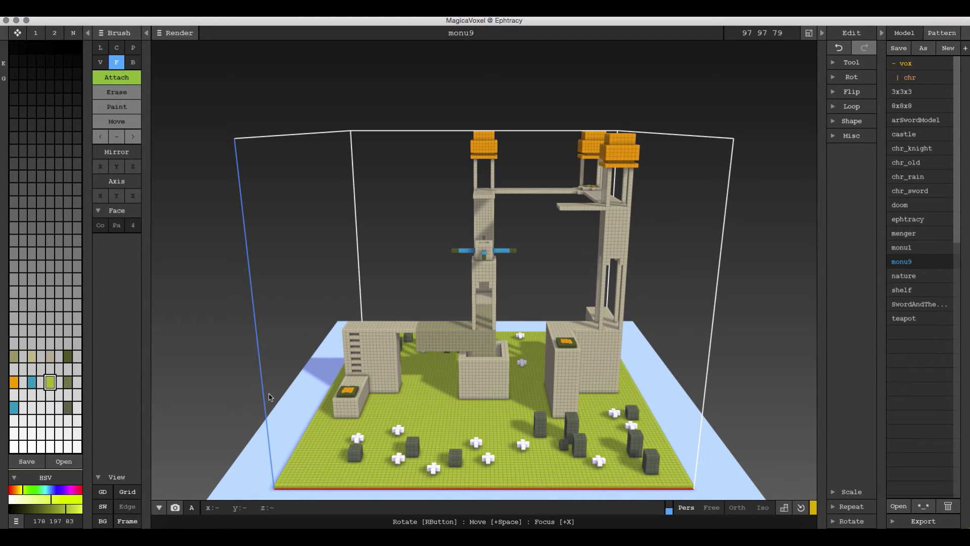
{"action": "left_click", "coordinate": [917, 248]}
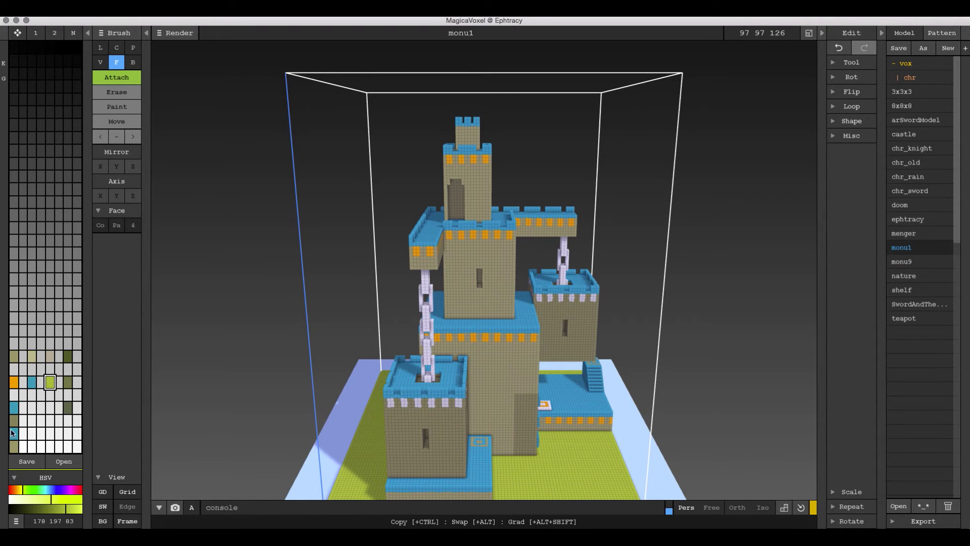
Step: Open monu9 and load the existing monu9Pal.png palette for it
{"action": "left_click", "coordinate": [902, 261]}
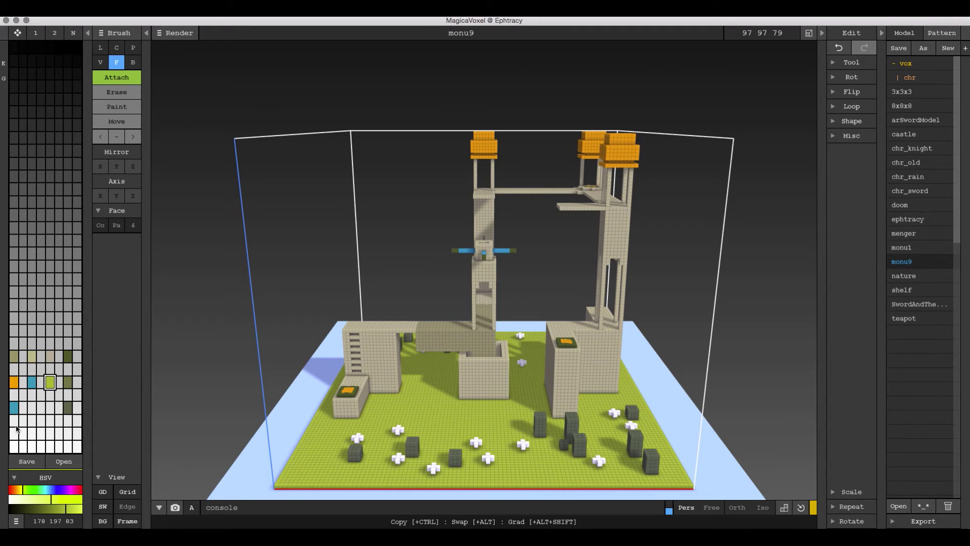
{"action": "left_click", "coordinate": [63, 463]}
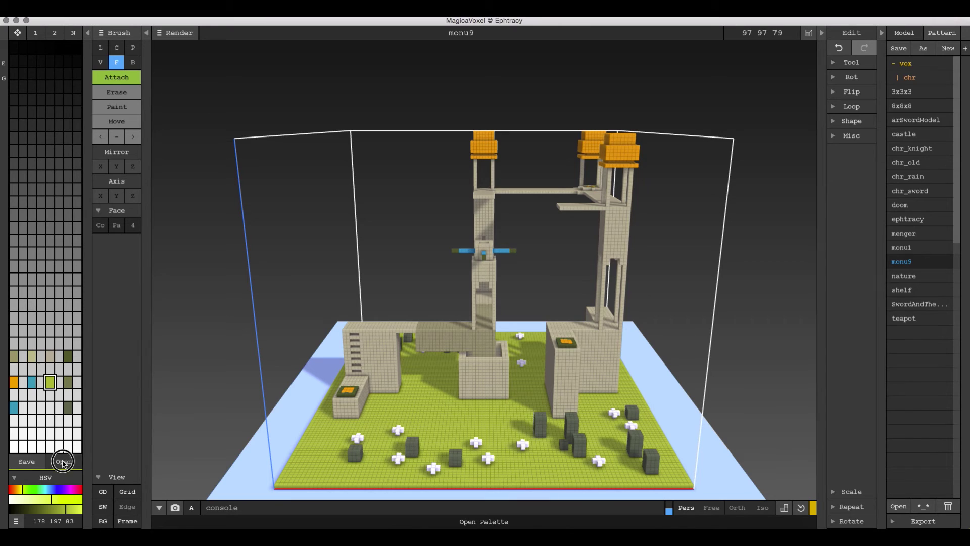
{"action": "left_click", "coordinate": [574, 123]}
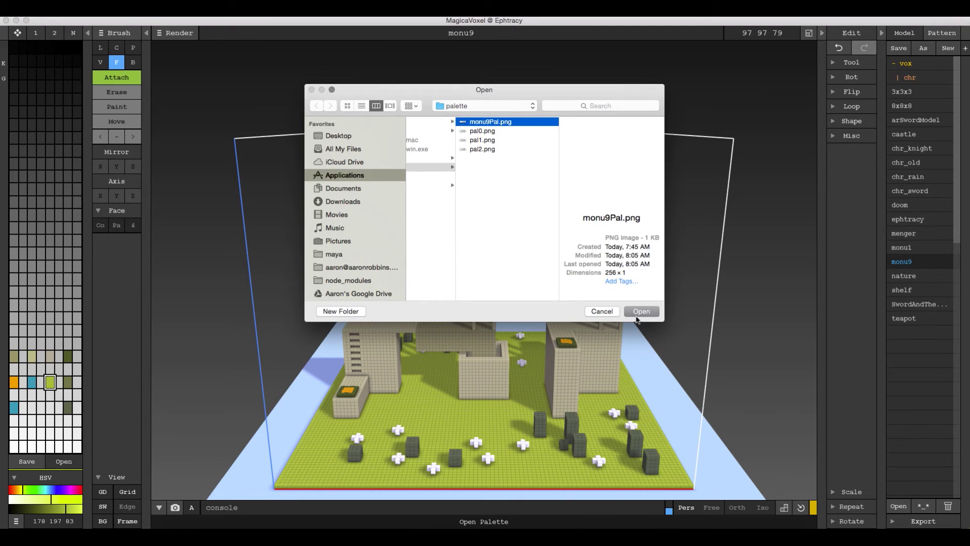
{"action": "left_click", "coordinate": [641, 311]}
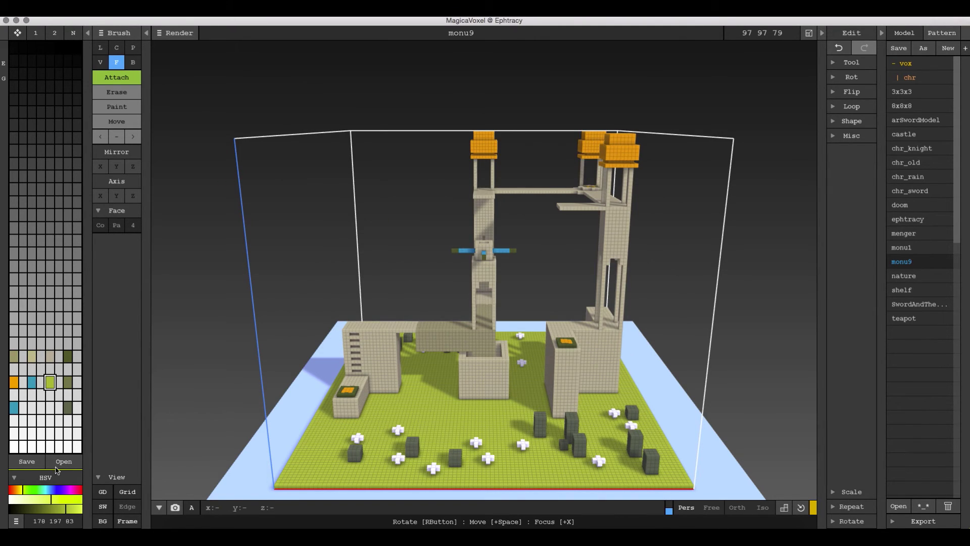
Step: Open monu1 and save its edited palette as monu9Pal.png in the palette folder, replacing the existing file
{"action": "left_click", "coordinate": [901, 247]}
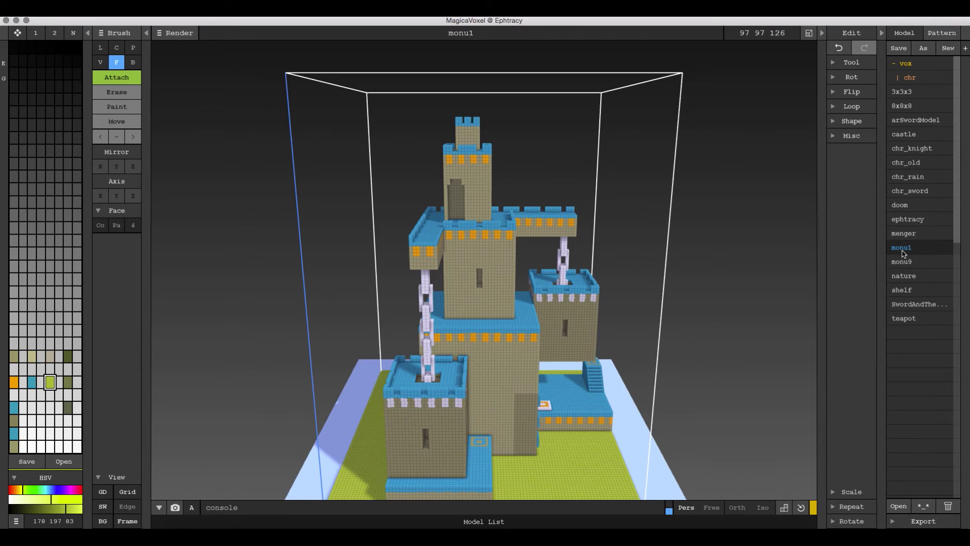
{"action": "left_click", "coordinate": [22, 462]}
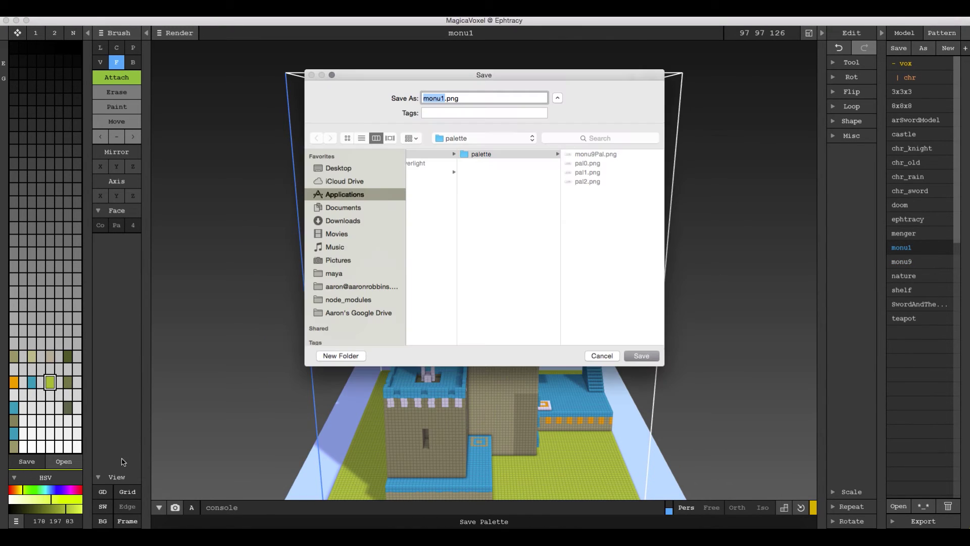
{"action": "left_click", "coordinate": [589, 154]}
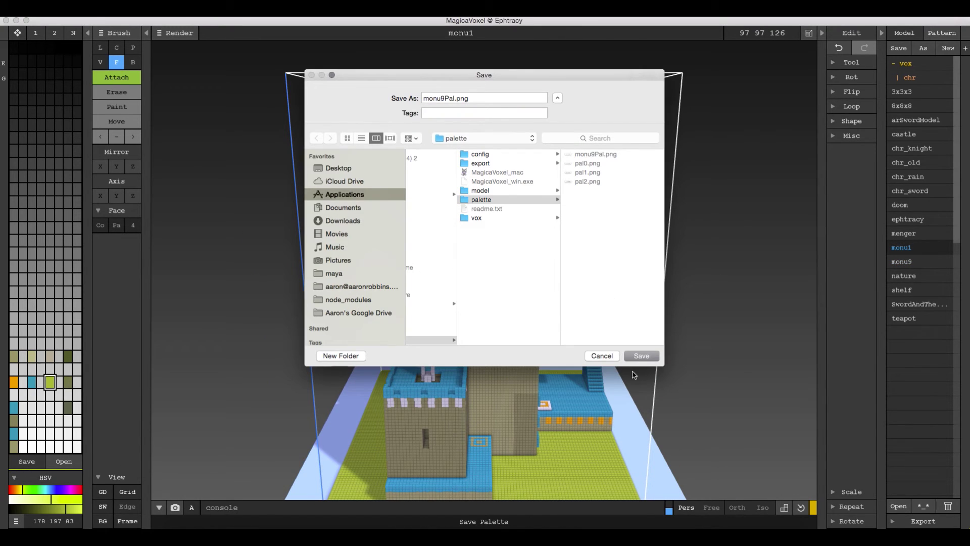
{"action": "left_click", "coordinate": [641, 356]}
{"action": "left_click", "coordinate": [554, 142]}
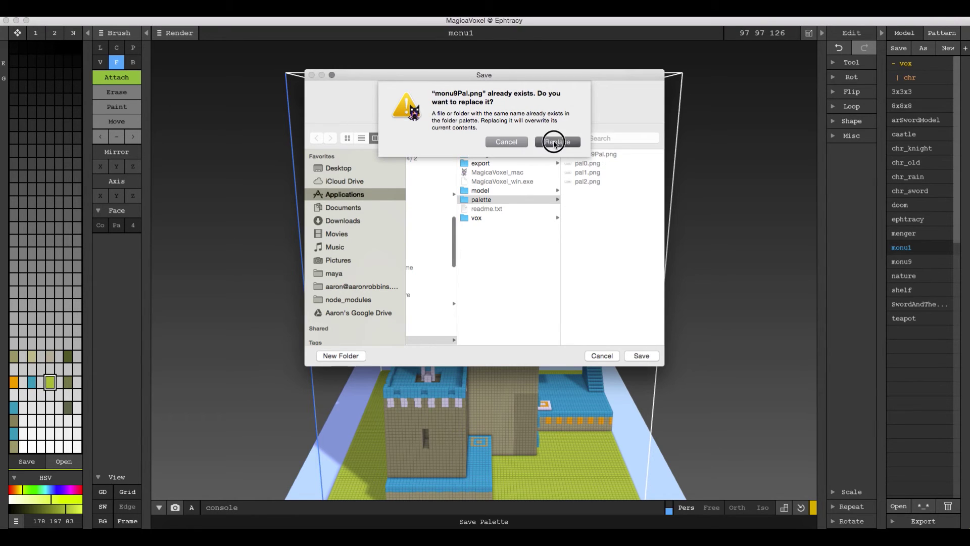
Step: Open monu9 and load the updated monu9Pal.png palette for it
{"action": "left_click", "coordinate": [915, 261]}
{"action": "left_click", "coordinate": [64, 461]}
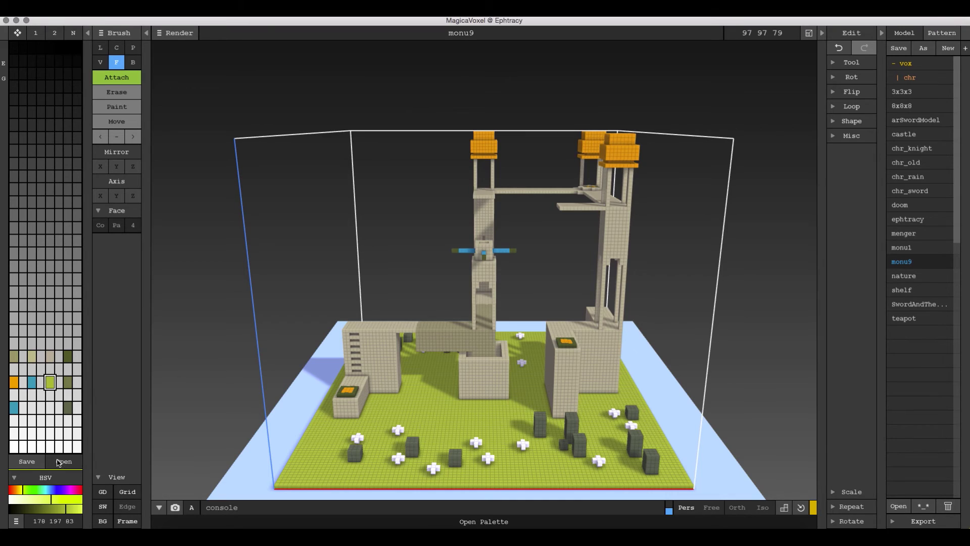
{"action": "left_click", "coordinate": [597, 131]}
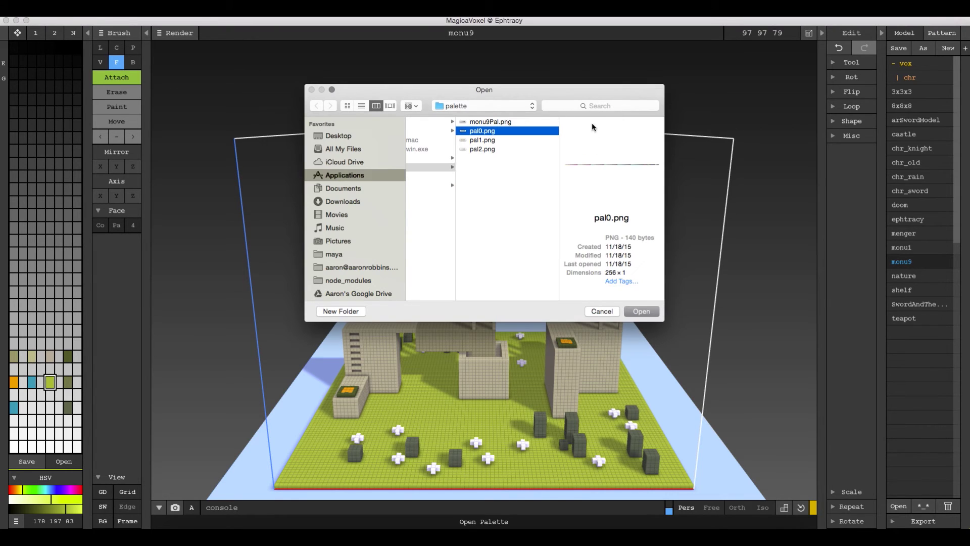
{"action": "left_click", "coordinate": [488, 123]}
{"action": "left_click", "coordinate": [637, 304]}
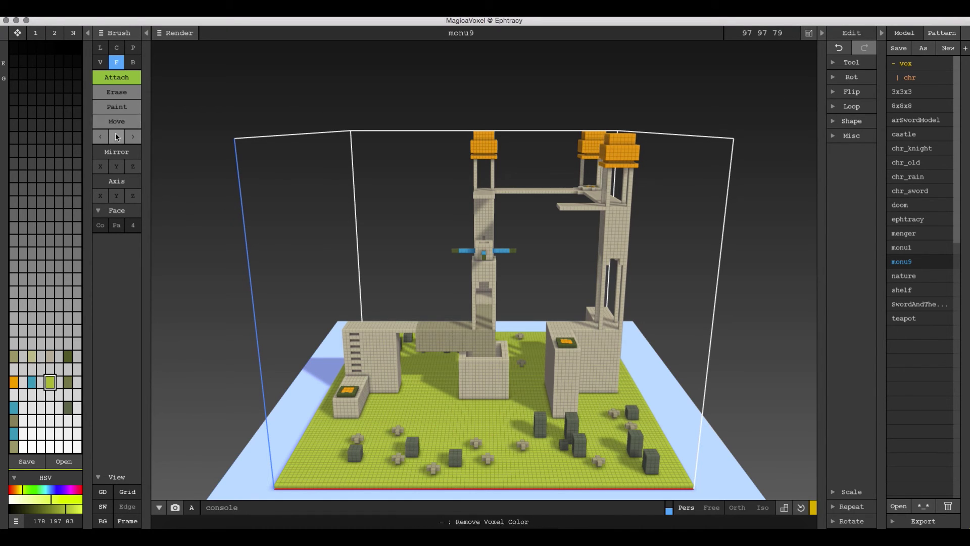
Step: Switch to the mv_import.txt text file and examine its mv_import header, the number after it and the monu1.vox line
{"action": "left_click", "coordinate": [100, 136]}
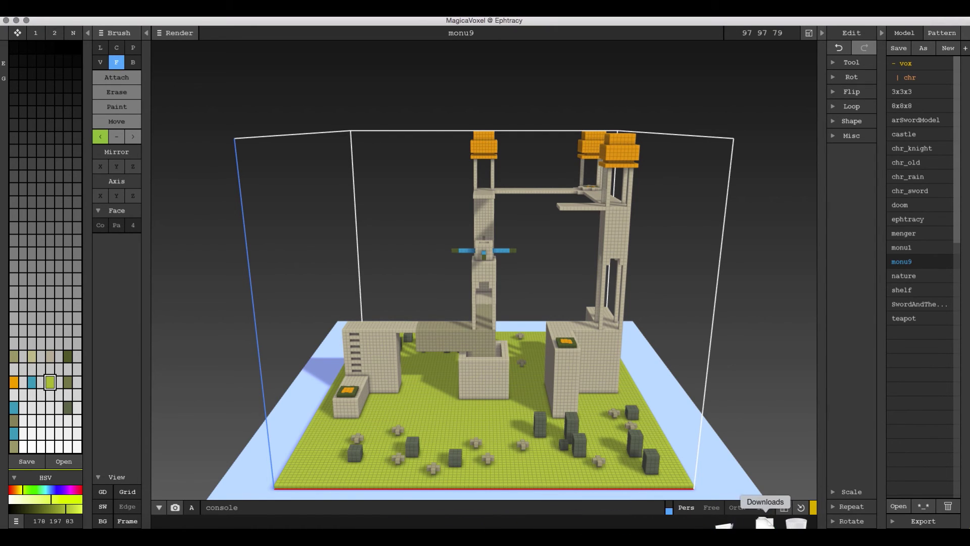
{"action": "left_click", "coordinate": [744, 525]}
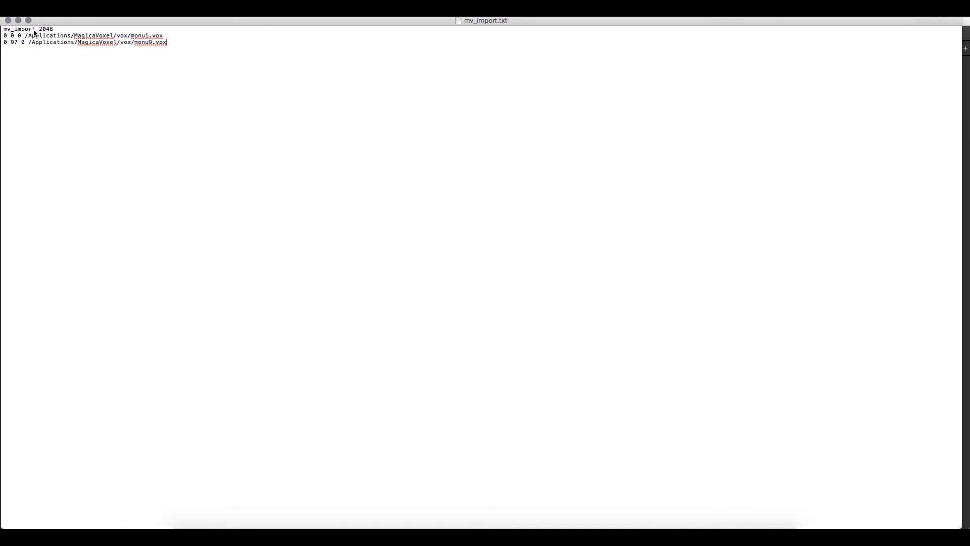
{"action": "left_click_drag", "start_coordinate": [35, 28], "coordinate": [2, 29]}
{"action": "left_click", "coordinate": [11, 29]}
{"action": "double_click", "coordinate": [46, 29]}
{"action": "left_click_drag", "start_coordinate": [171, 35], "coordinate": [3, 35]}
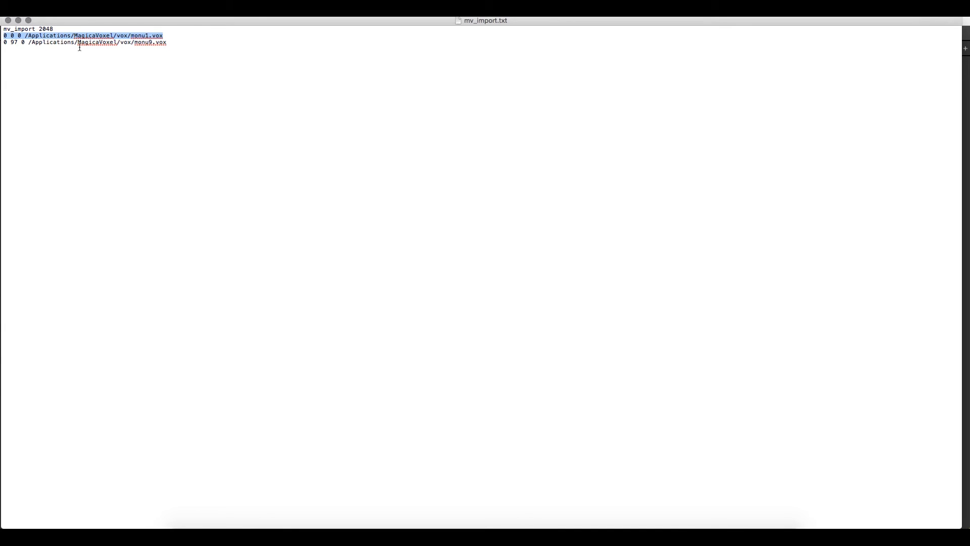
Step: Insert a $ directly before the monu1.vox file path in mv_import.txt
{"action": "left_click", "coordinate": [12, 30]}
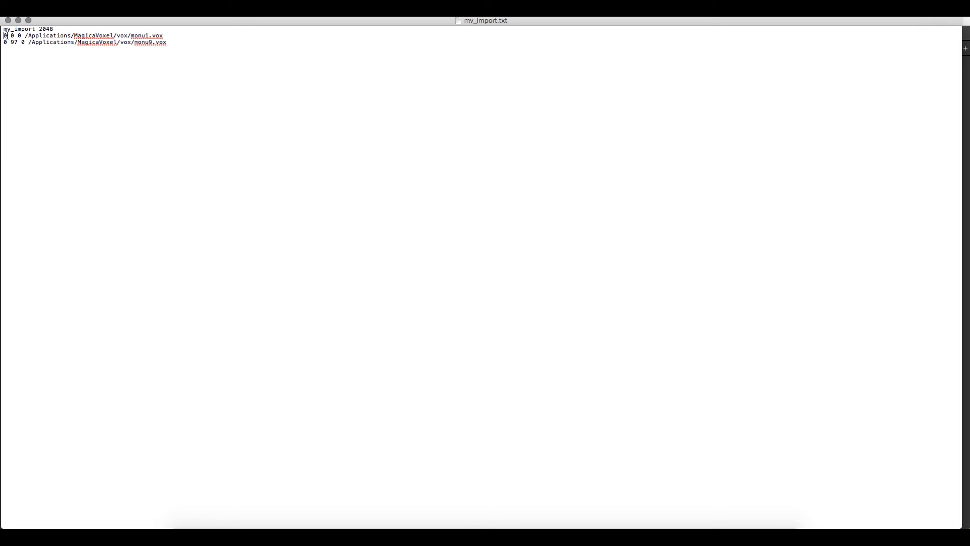
{"action": "left_click", "coordinate": [5, 35]}
{"action": "left_click", "coordinate": [25, 35]}
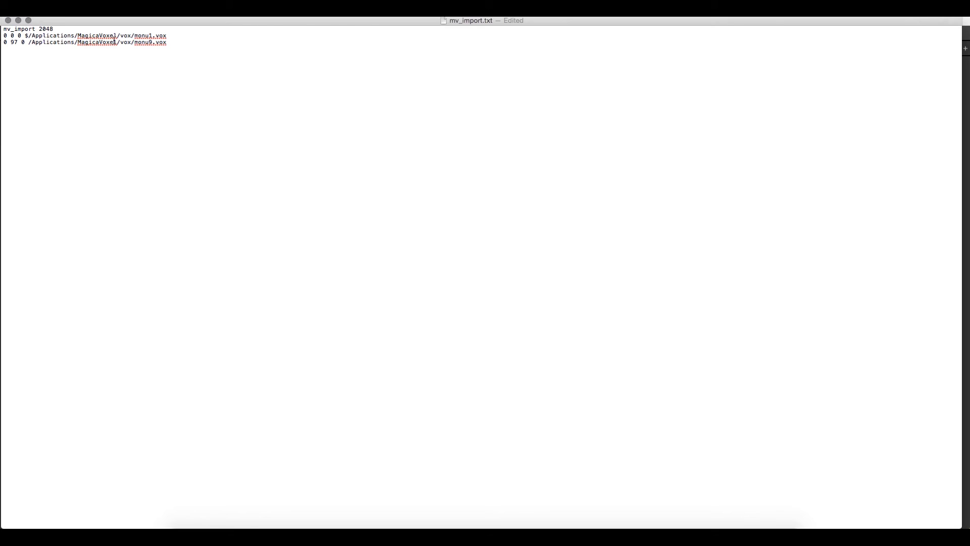
Step: Remove the $ in front of the /Applications/MagicaVoxel/vox/monu1.vox path in mv_import.txt
{"action": "left_click_drag", "start_coordinate": [117, 36], "coordinate": [29, 36]}
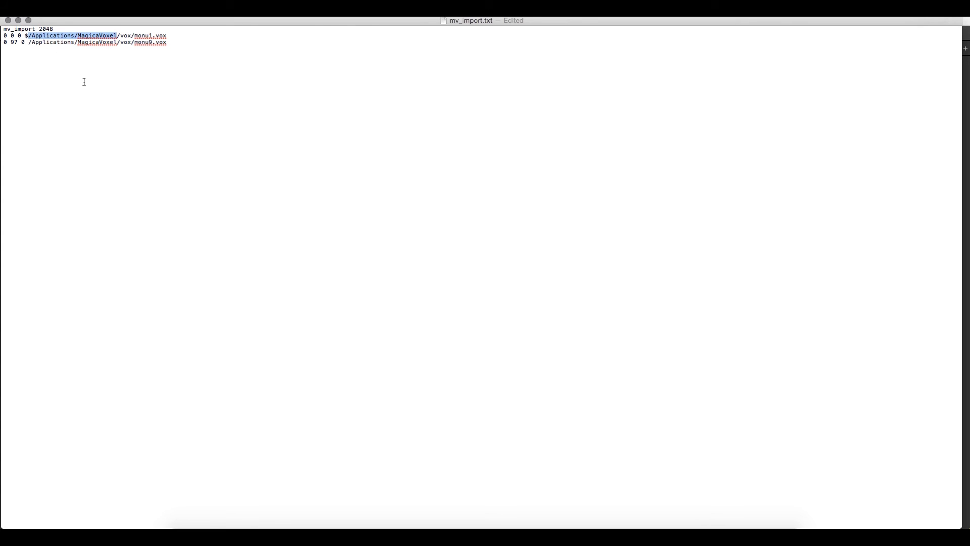
{"action": "left_click", "coordinate": [25, 35]}
{"action": "left_click", "coordinate": [28, 36]}
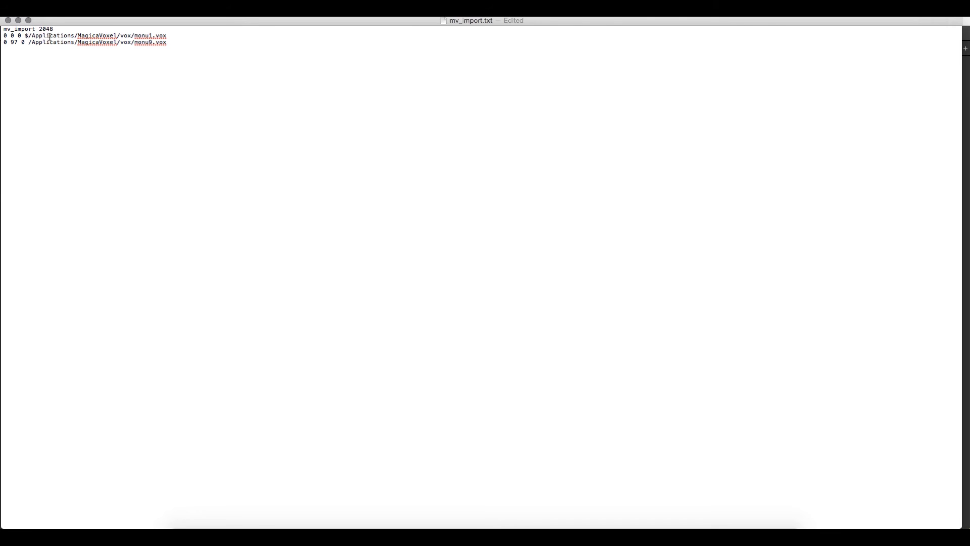
{"action": "key", "text": "BackSpace"}
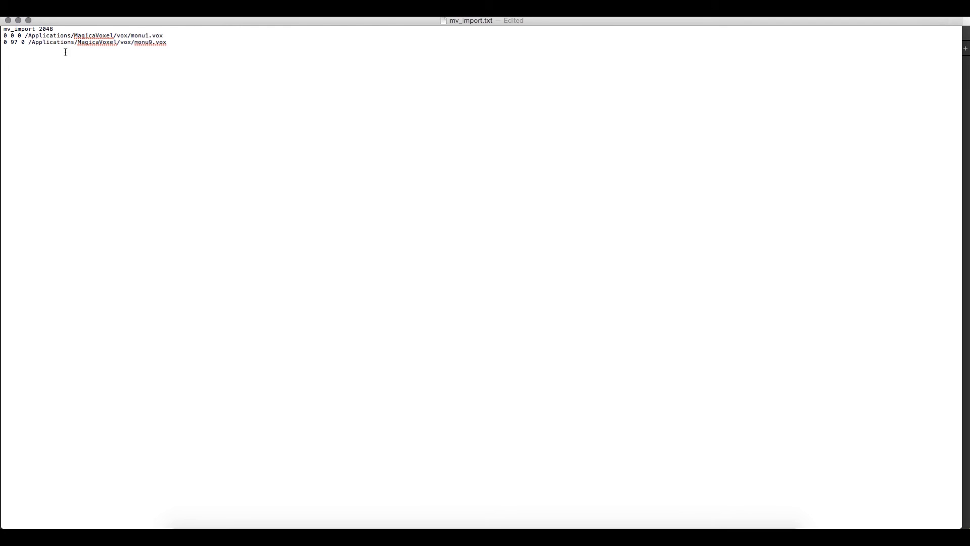
Step: Check the monu9.vox line's offsets and both model file paths, and save mv_import.txt
{"action": "double_click", "coordinate": [5, 42]}
{"action": "double_click", "coordinate": [23, 43]}
{"action": "left_click_drag", "start_coordinate": [180, 35], "coordinate": [93, 36]}
{"action": "left_click_drag", "start_coordinate": [167, 43], "coordinate": [48, 43]}
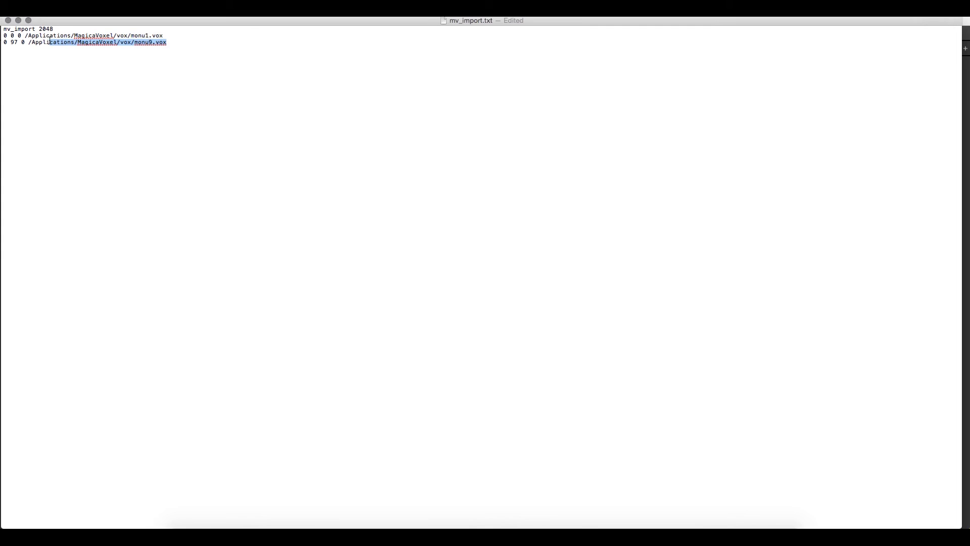
{"action": "left_click", "coordinate": [290, 94]}
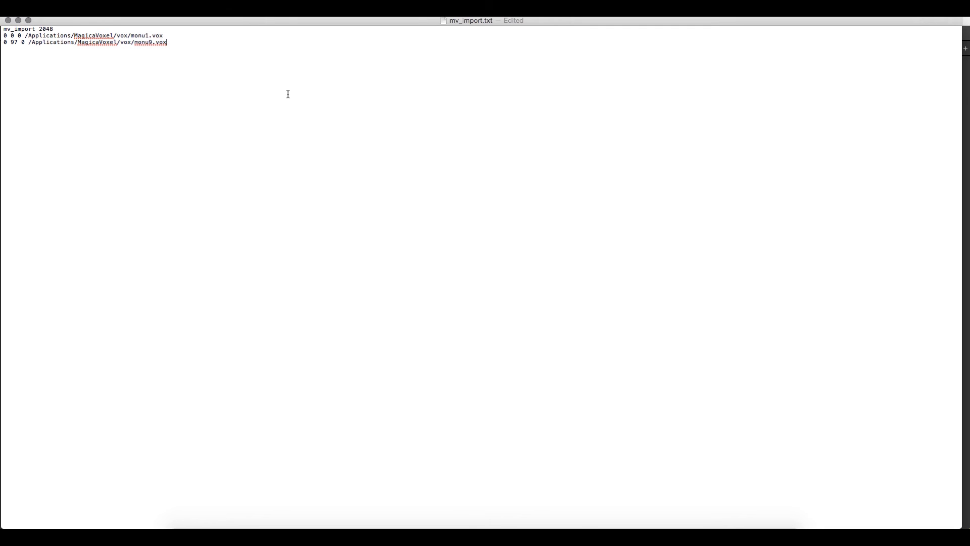
{"action": "key", "text": "super+s"}
Step: Switch to Google Chrome and examine the mv_import format notes and sample lines in the Twitter post
{"action": "mouse_move", "coordinate": [245, 527]}
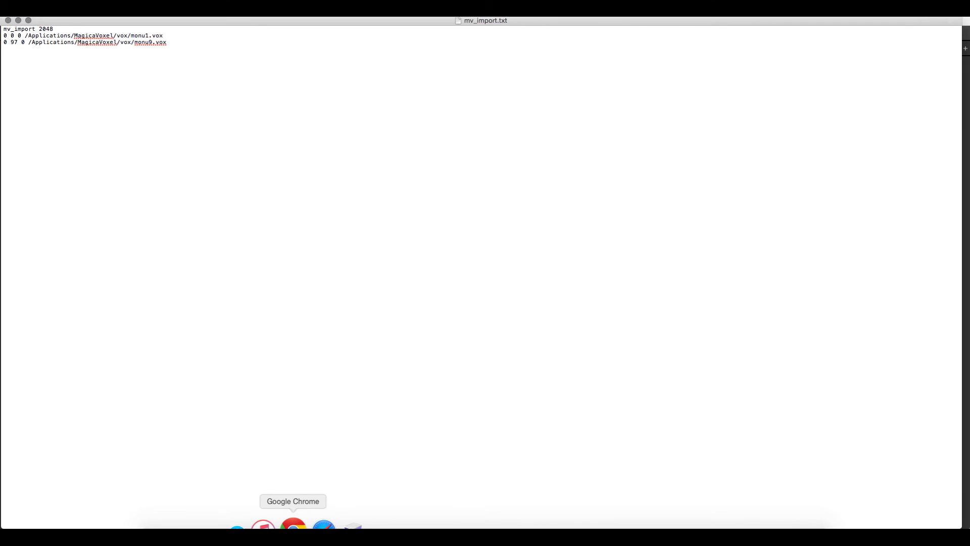
{"action": "left_click", "coordinate": [293, 526]}
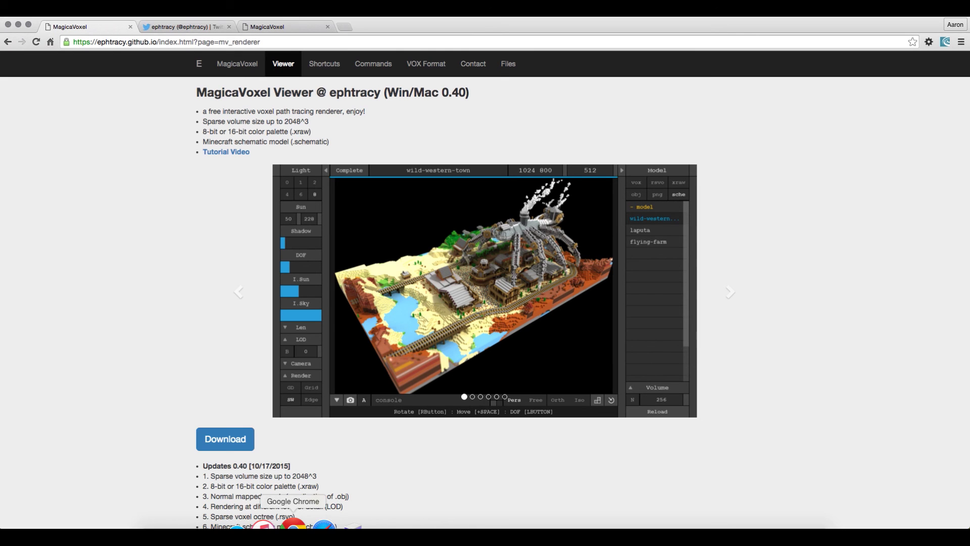
{"action": "left_click", "coordinate": [171, 28]}
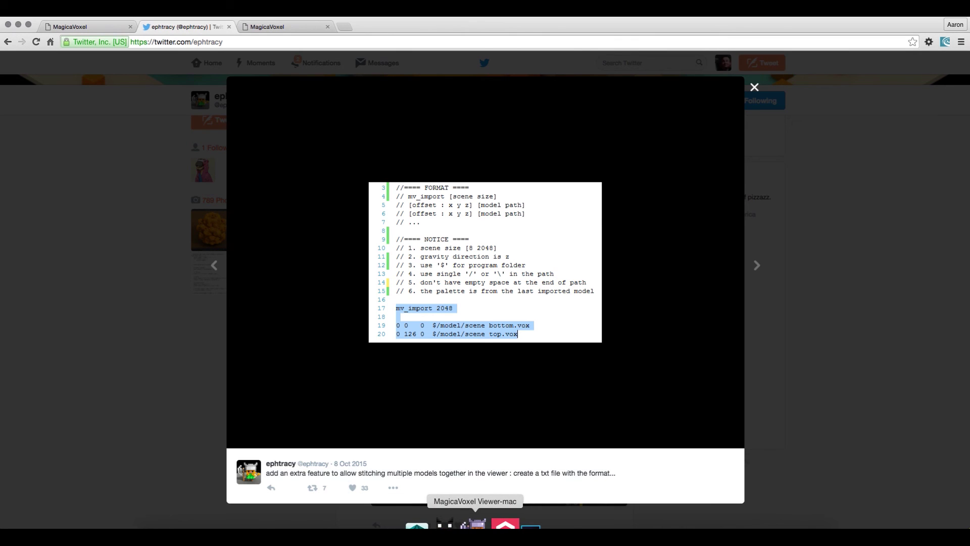
Step: Switch to MagicaVoxel Viewer, load mv_import.txt and inspect the stitched monu1 and monu9 scene from several angles
{"action": "left_click", "coordinate": [475, 524]}
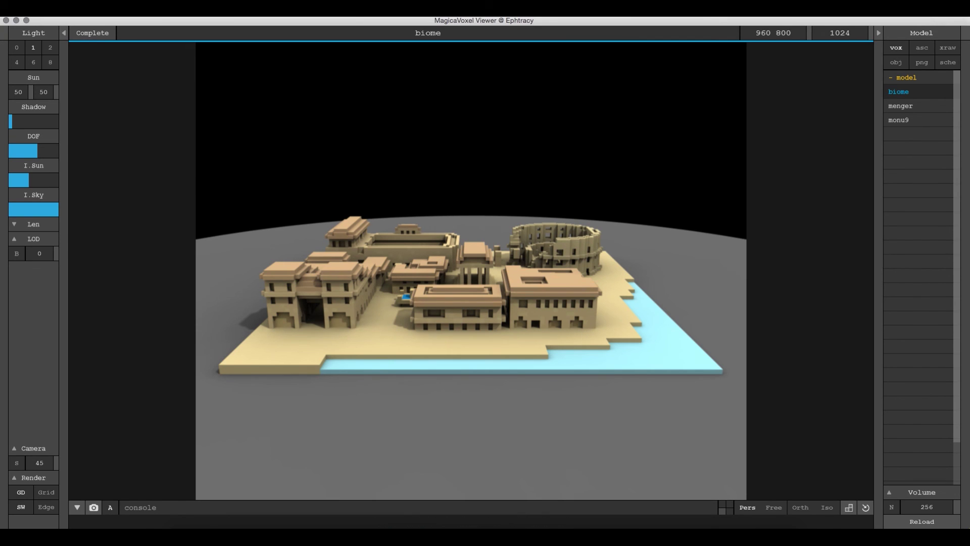
{"action": "left_click_drag", "start_coordinate": [50, 138], "coordinate": [469, 185]}
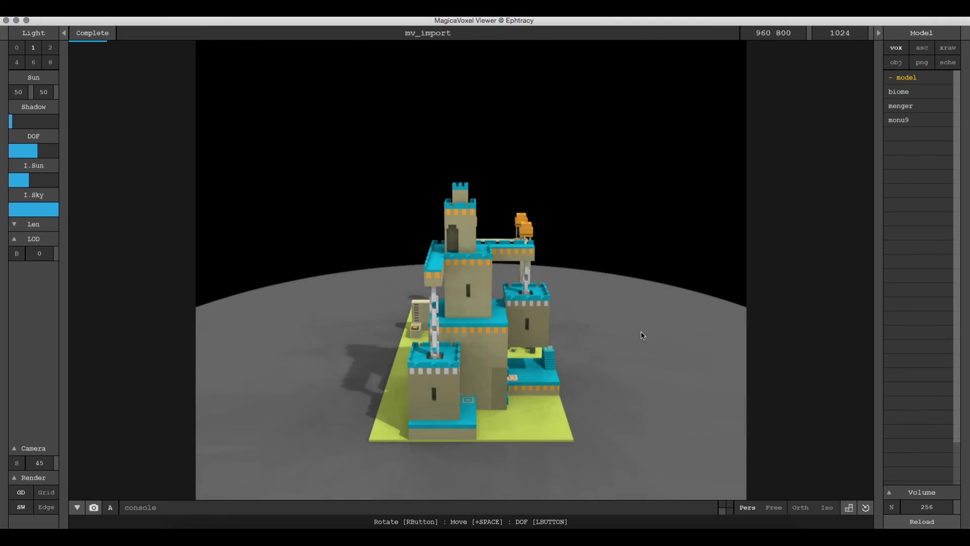
{"action": "right_click_drag", "start_coordinate": [640, 333], "coordinate": [538, 332]}
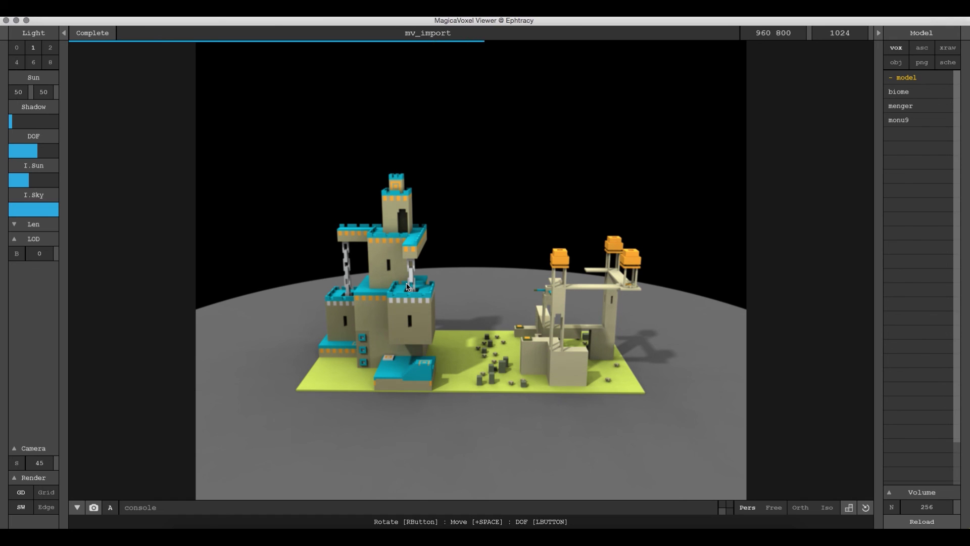
{"action": "right_click_drag", "start_coordinate": [407, 285], "coordinate": [433, 284]}
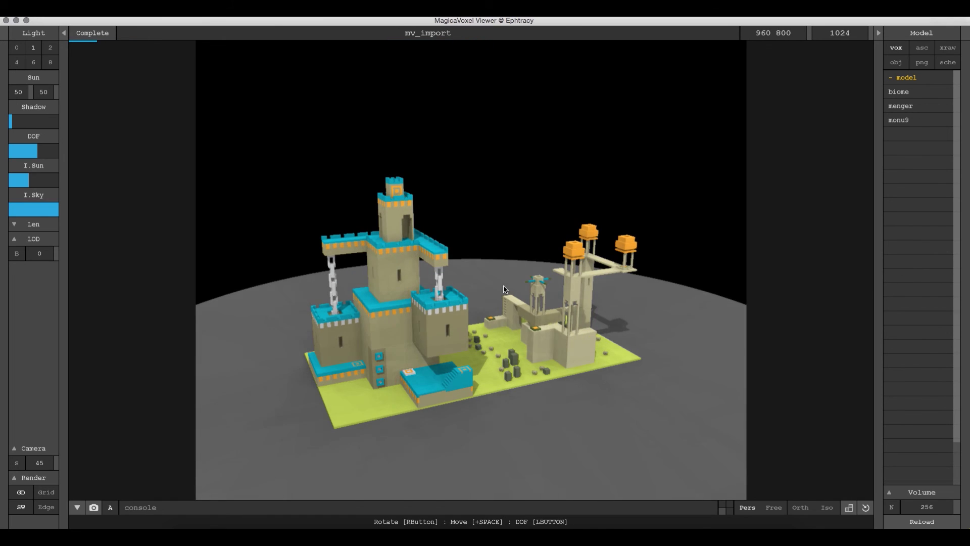